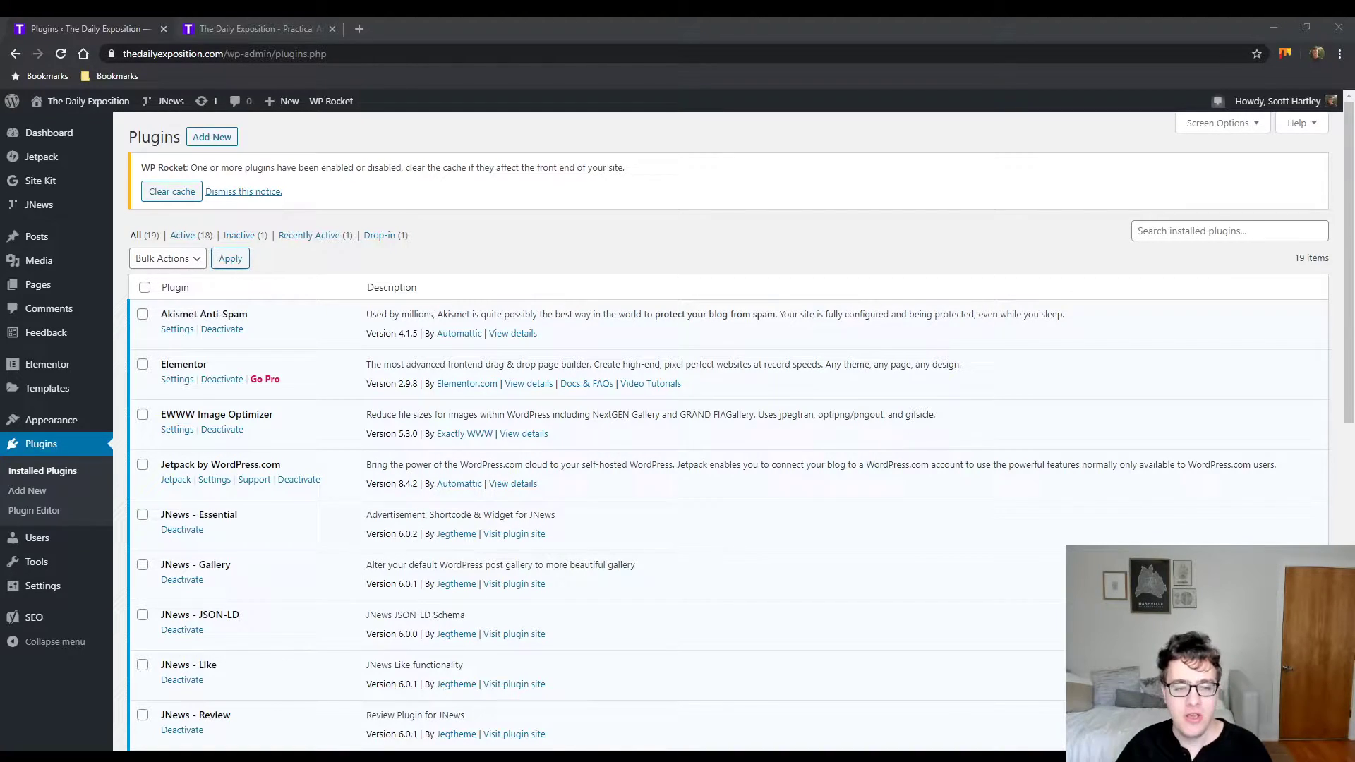
Step: Search Add New plugins for 'better search and replace' and install Better Search Replace
{"action": "left_click", "coordinate": [33, 492]}
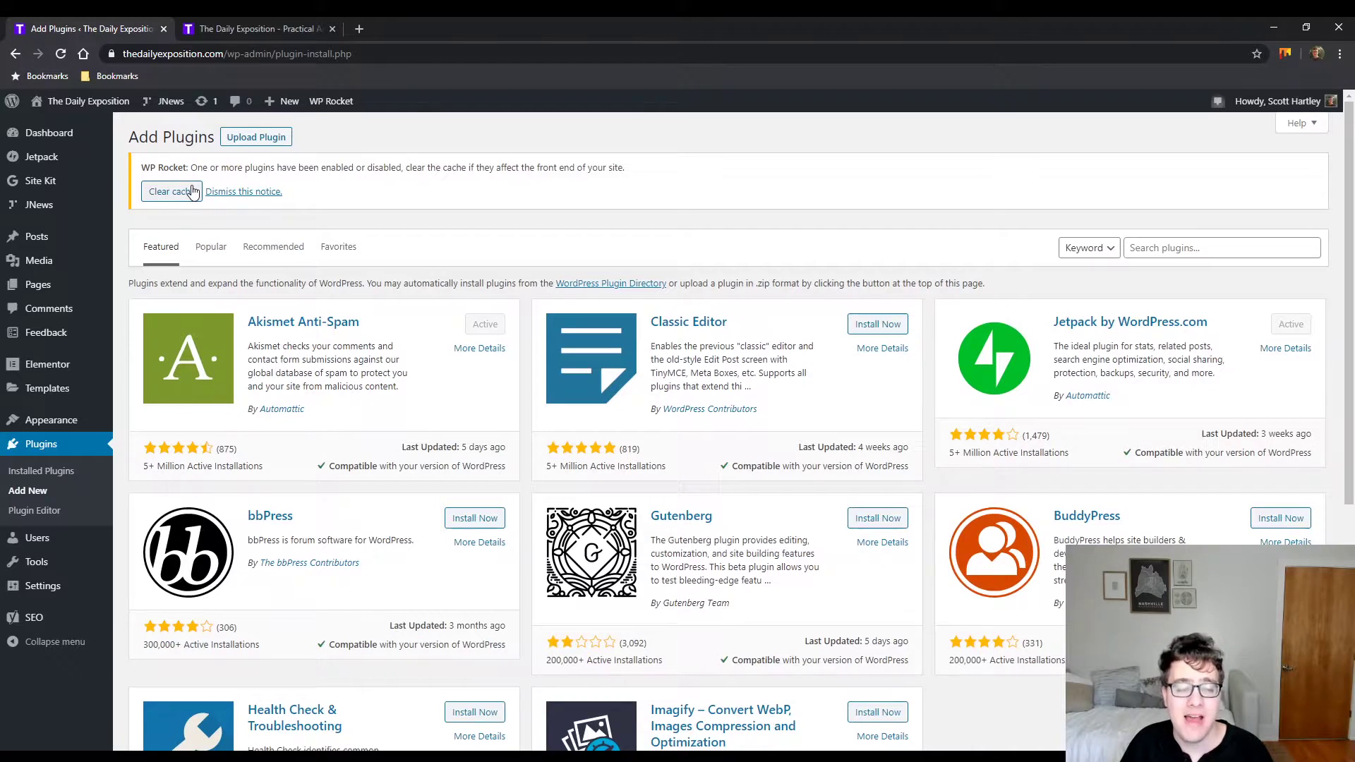
{"action": "left_click", "coordinate": [1176, 240]}
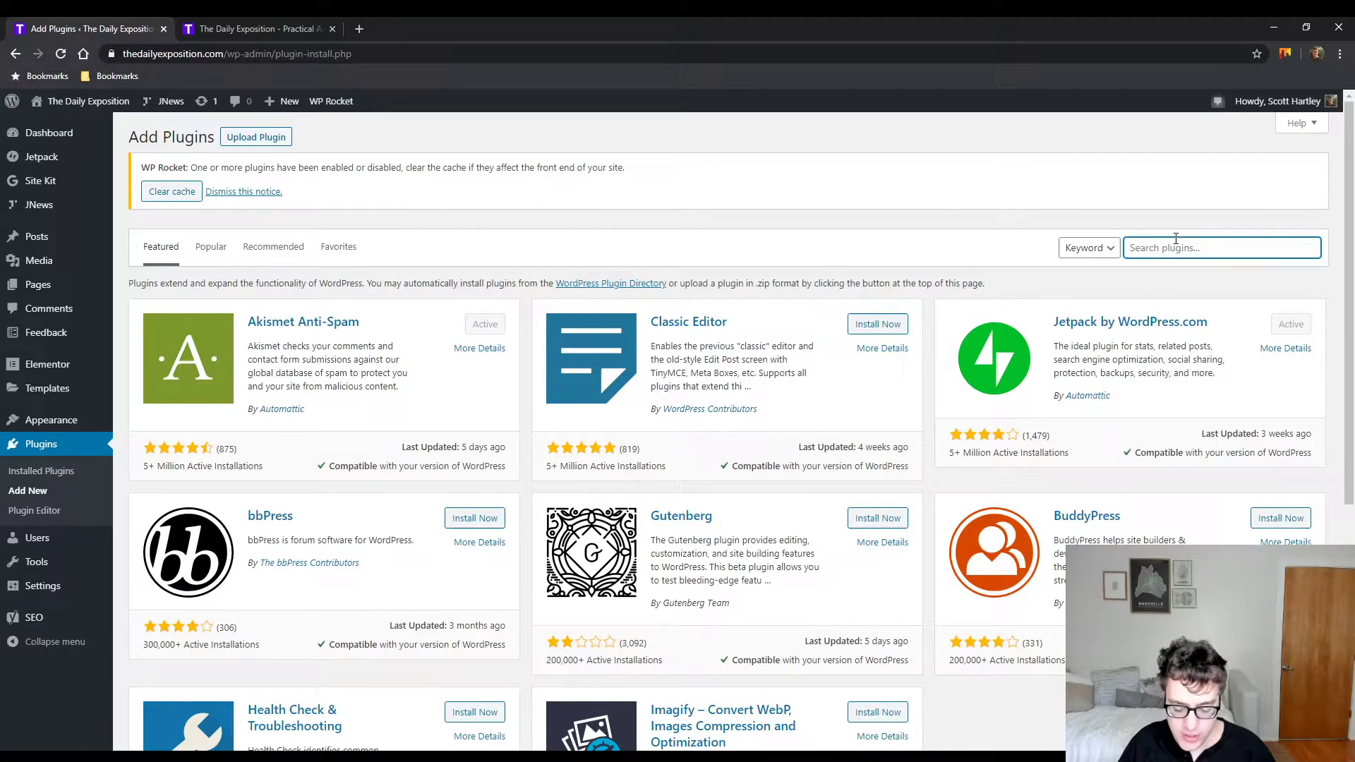
{"action": "type", "text": "better searc"}
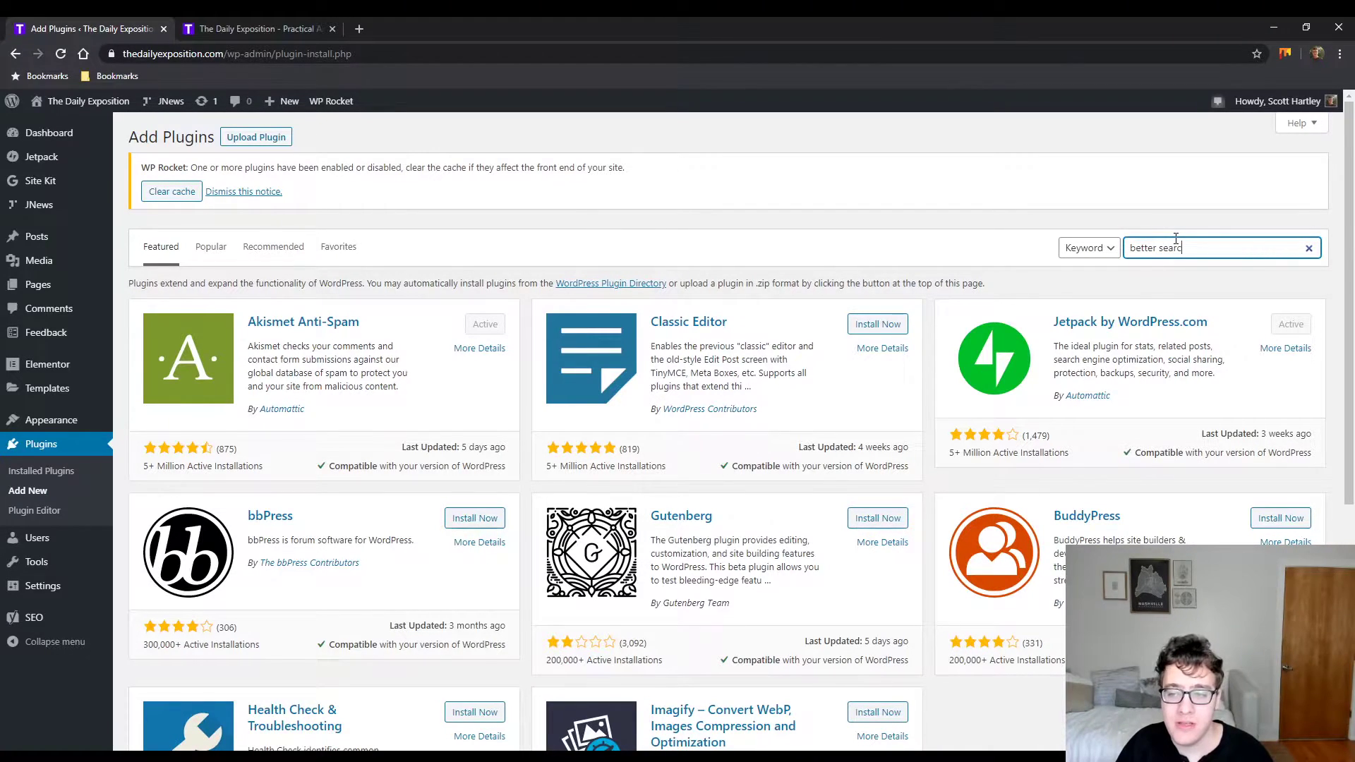
{"action": "type", "text": "h abd"}
{"action": "key", "text": "BackSpace"}
{"action": "key", "text": "BackSpace"}
{"action": "key", "text": "BackSpace"}
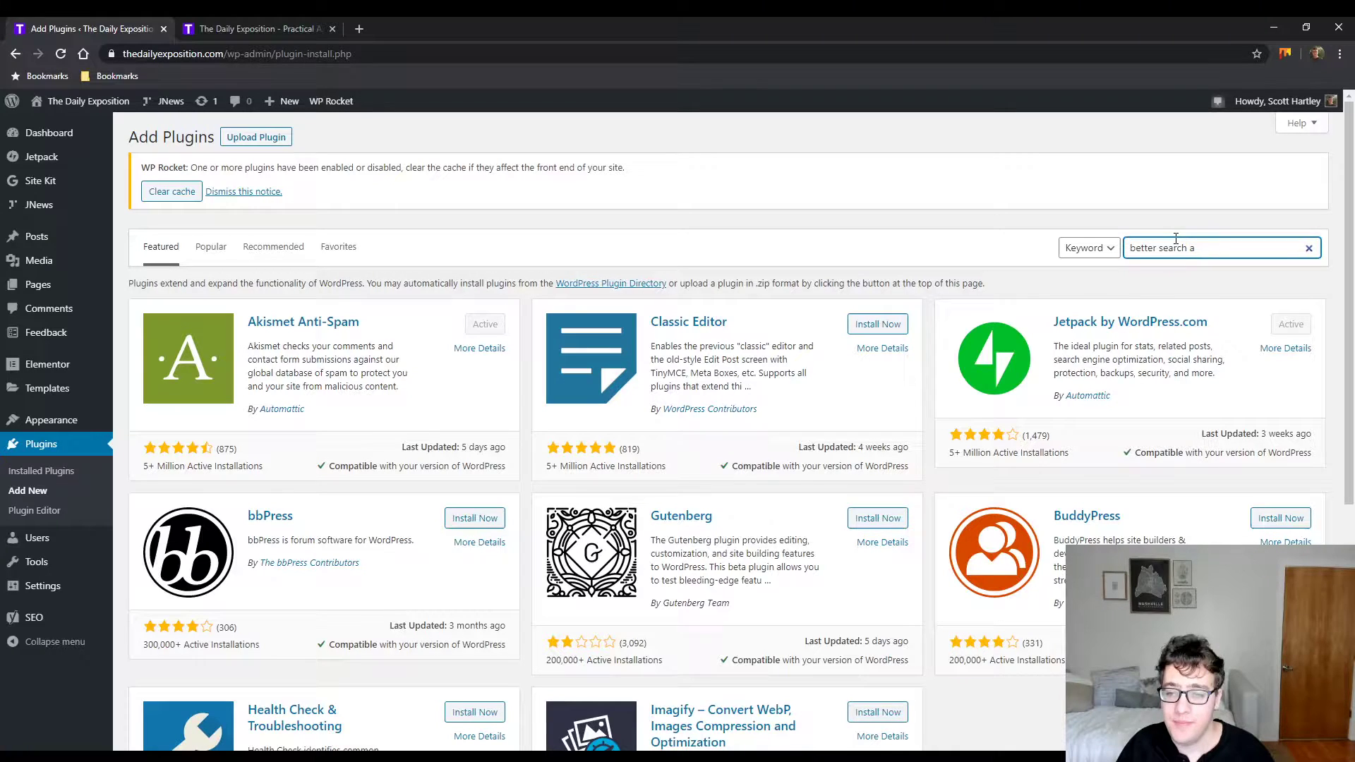
{"action": "type", "text": "nd replace"}
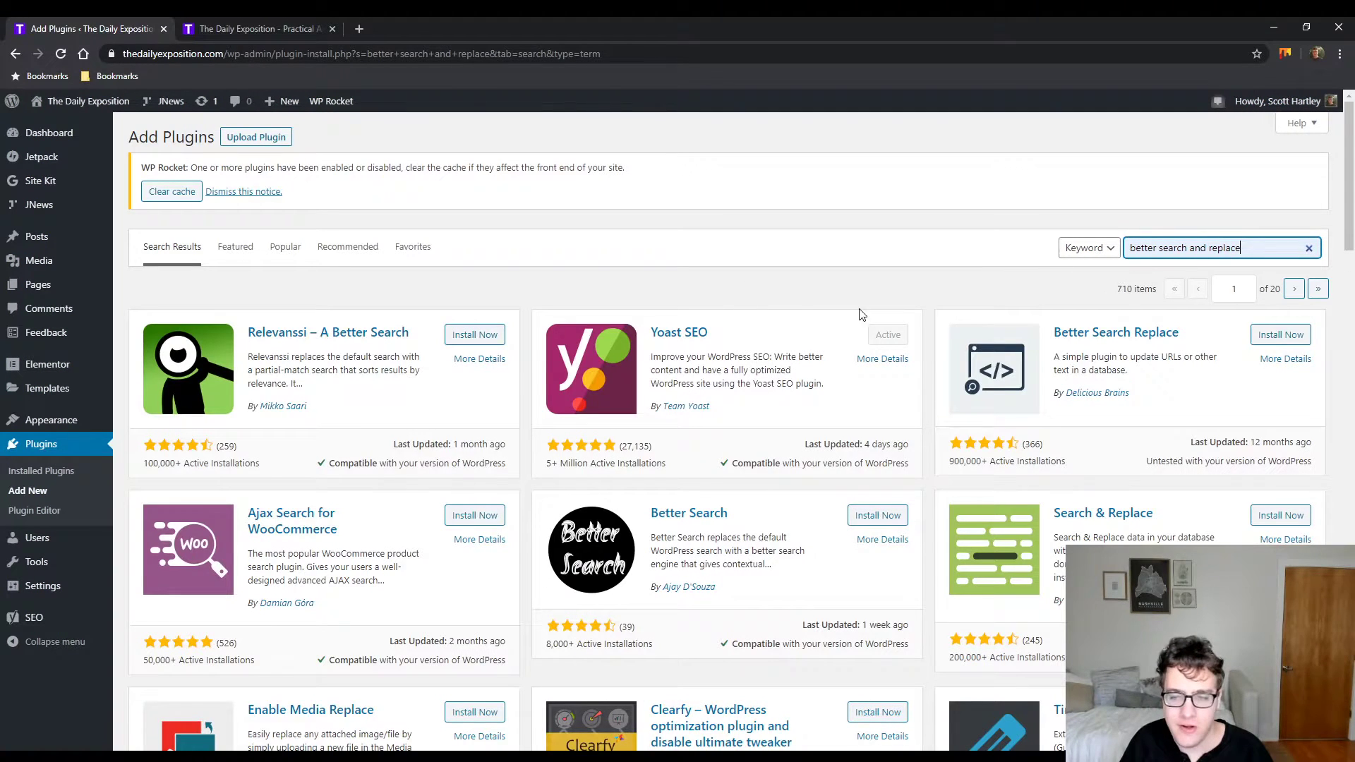
{"action": "left_click", "coordinate": [1268, 335]}
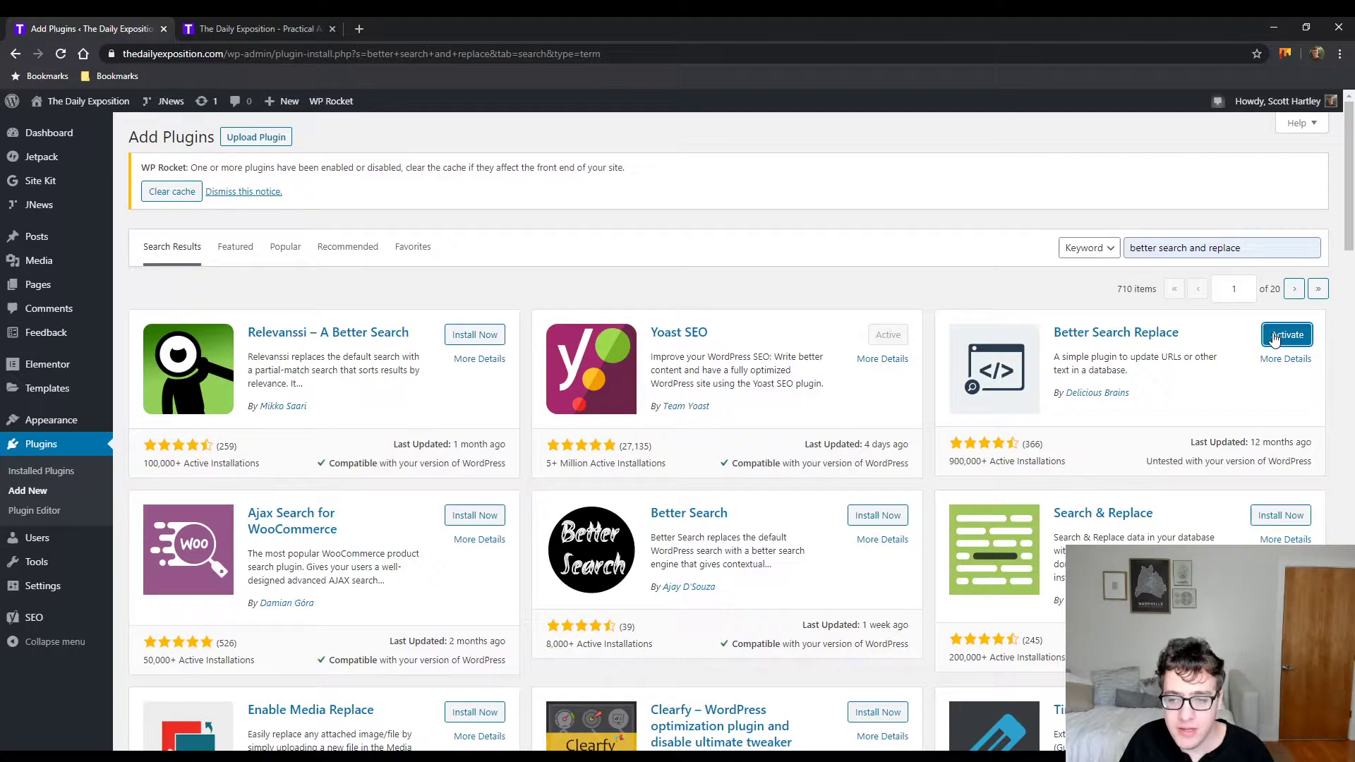
Step: Activate Better Search Replace and copy the live site's full web address
{"action": "left_click", "coordinate": [1278, 335]}
{"action": "left_click", "coordinate": [292, 28]}
{"action": "left_click", "coordinate": [184, 55]}
{"action": "key", "text": "ctrl+c"}
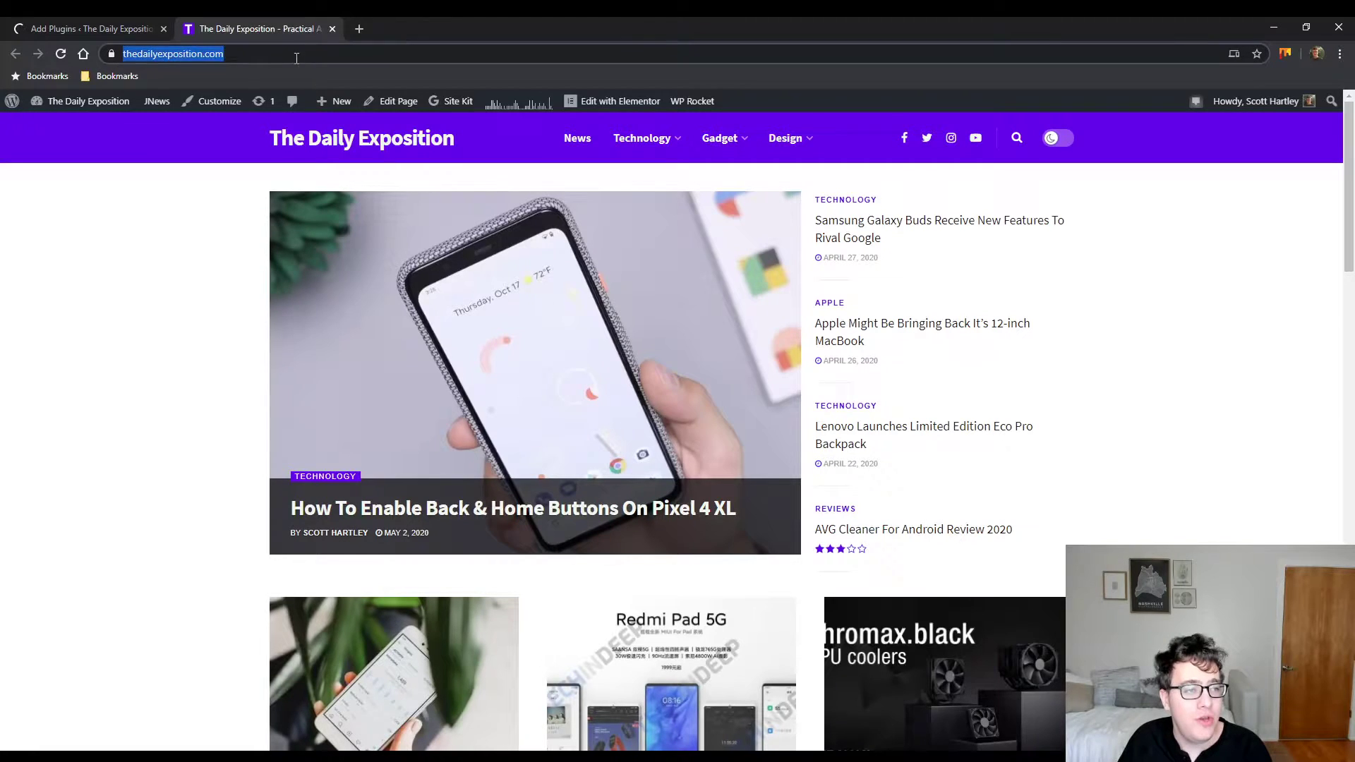
{"action": "left_click", "coordinate": [184, 55]}
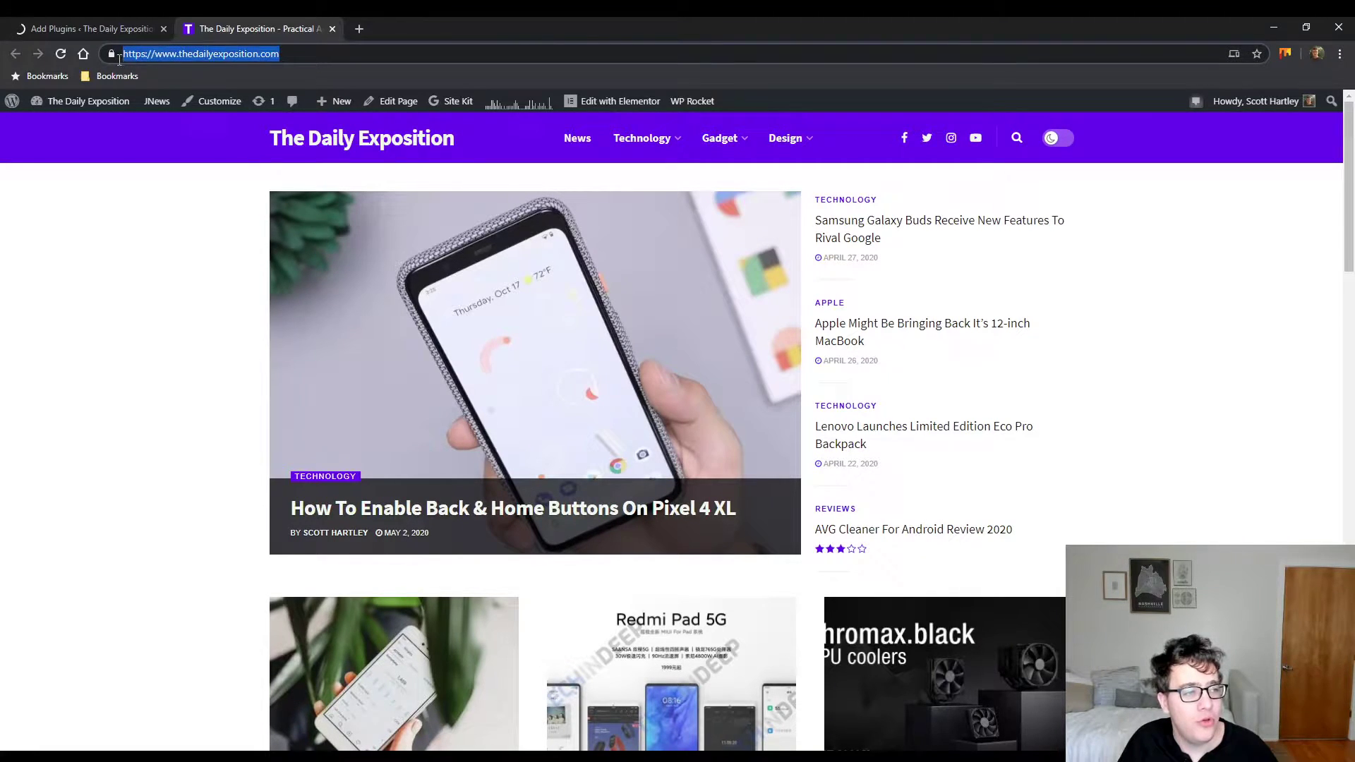
{"action": "key", "text": "ctrl+shift+Tab"}
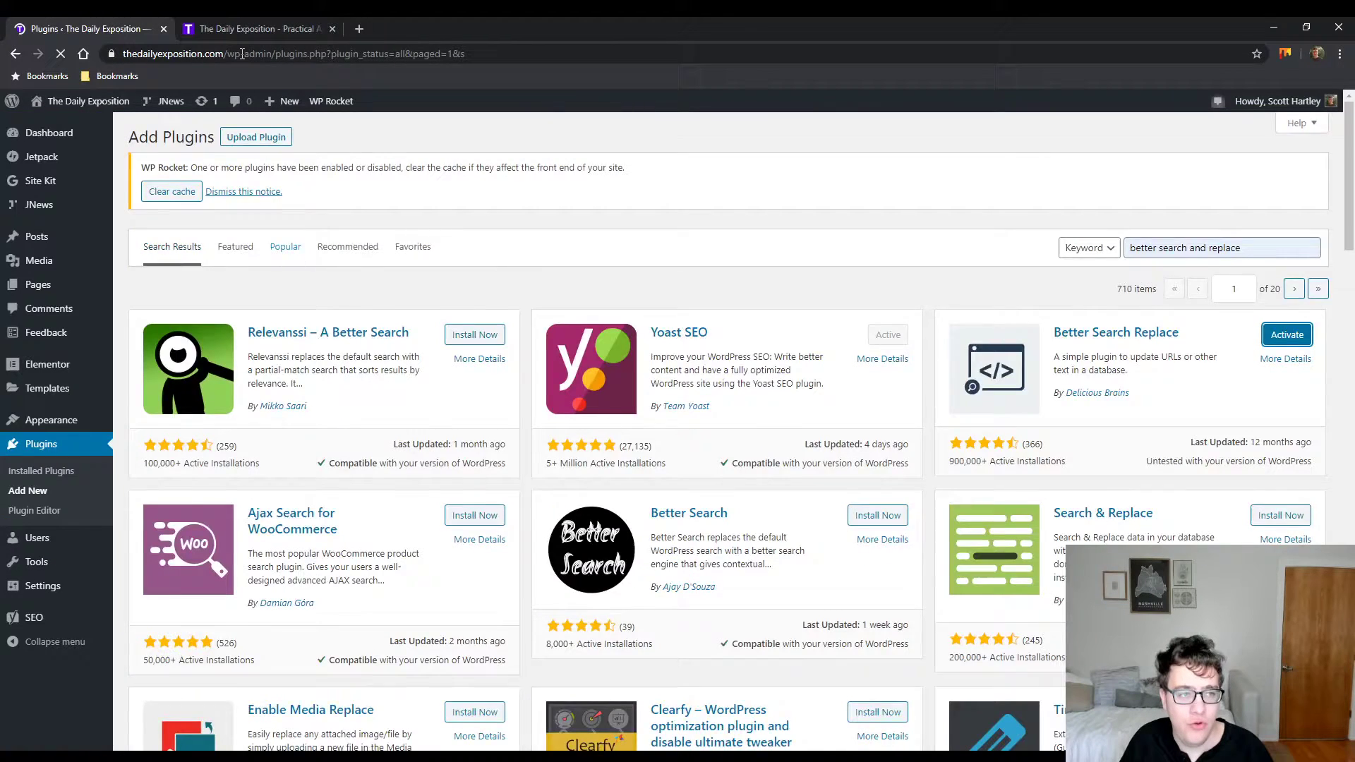
{"action": "mouse_move", "coordinate": [69, 560]}
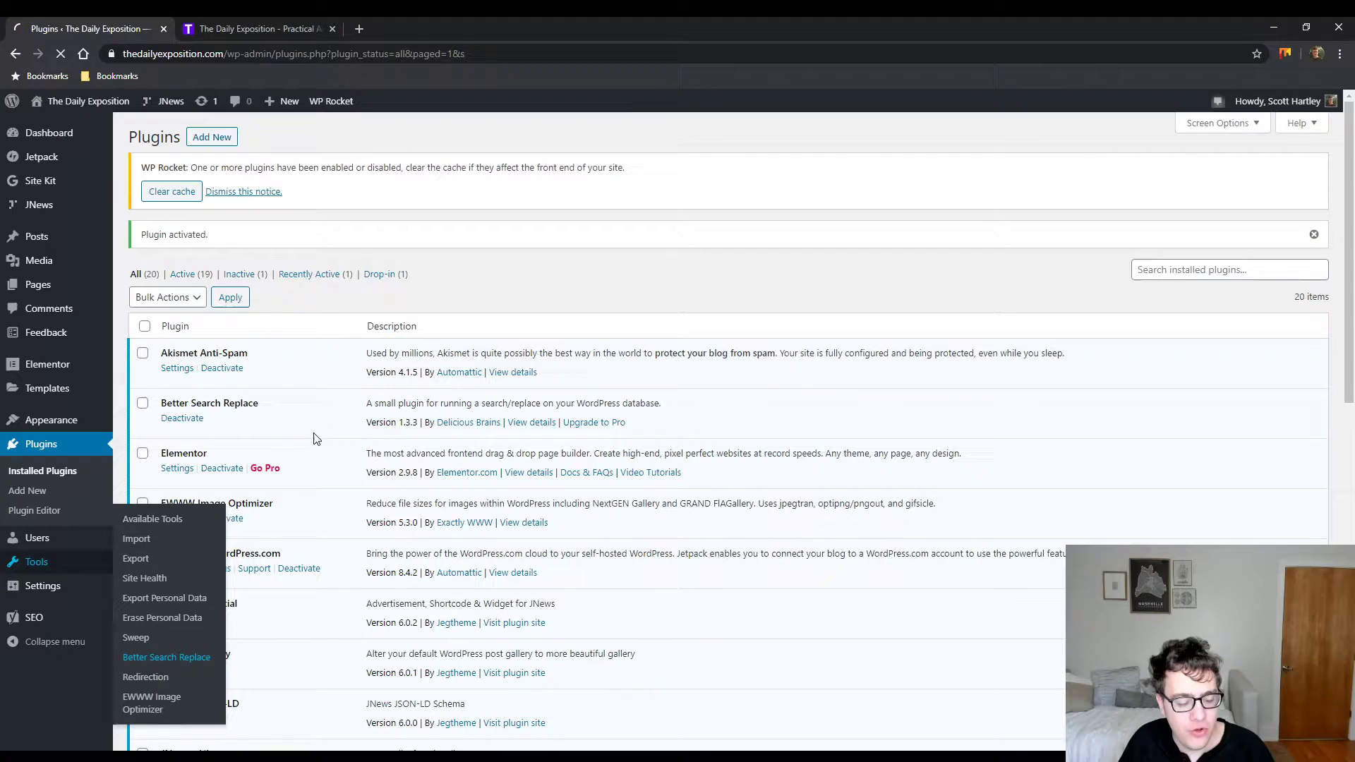
{"action": "left_click", "coordinate": [156, 664]}
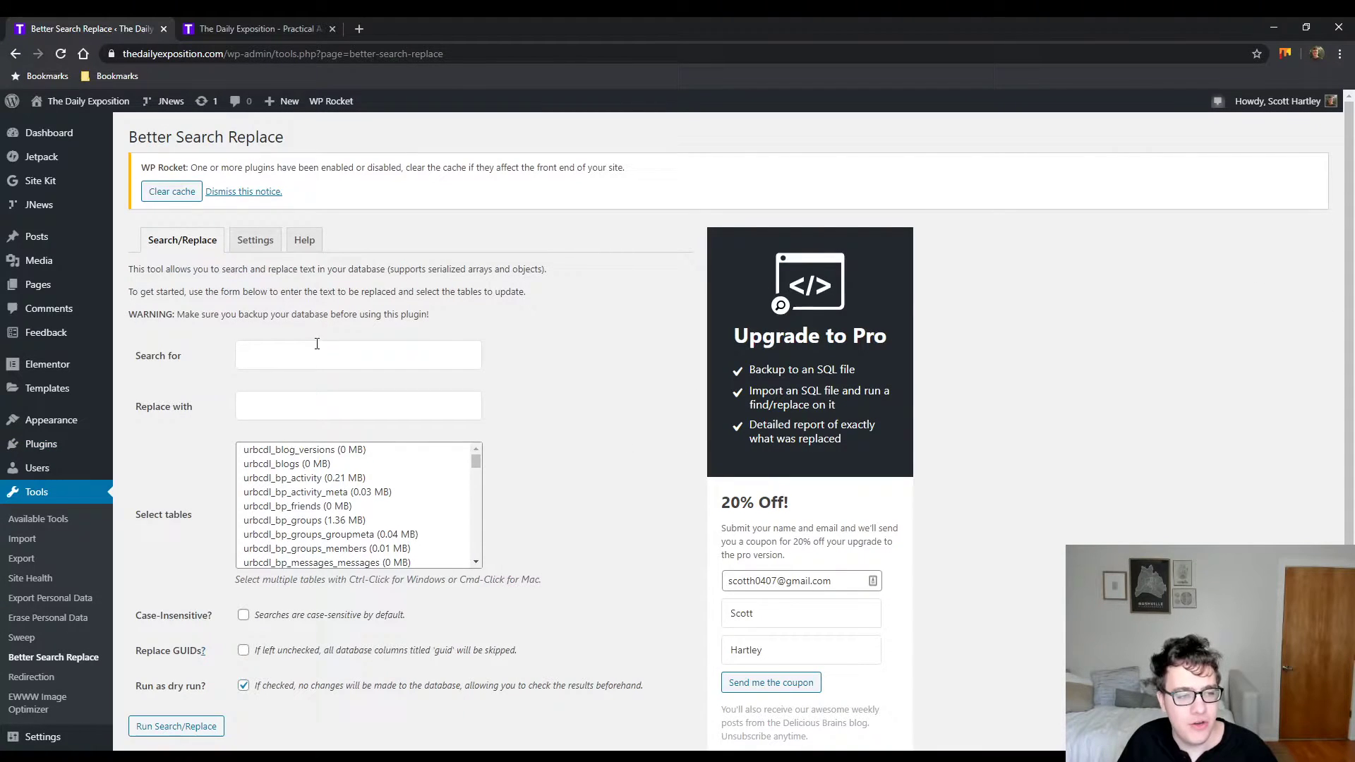
{"action": "key", "text": "ctrl+v"}
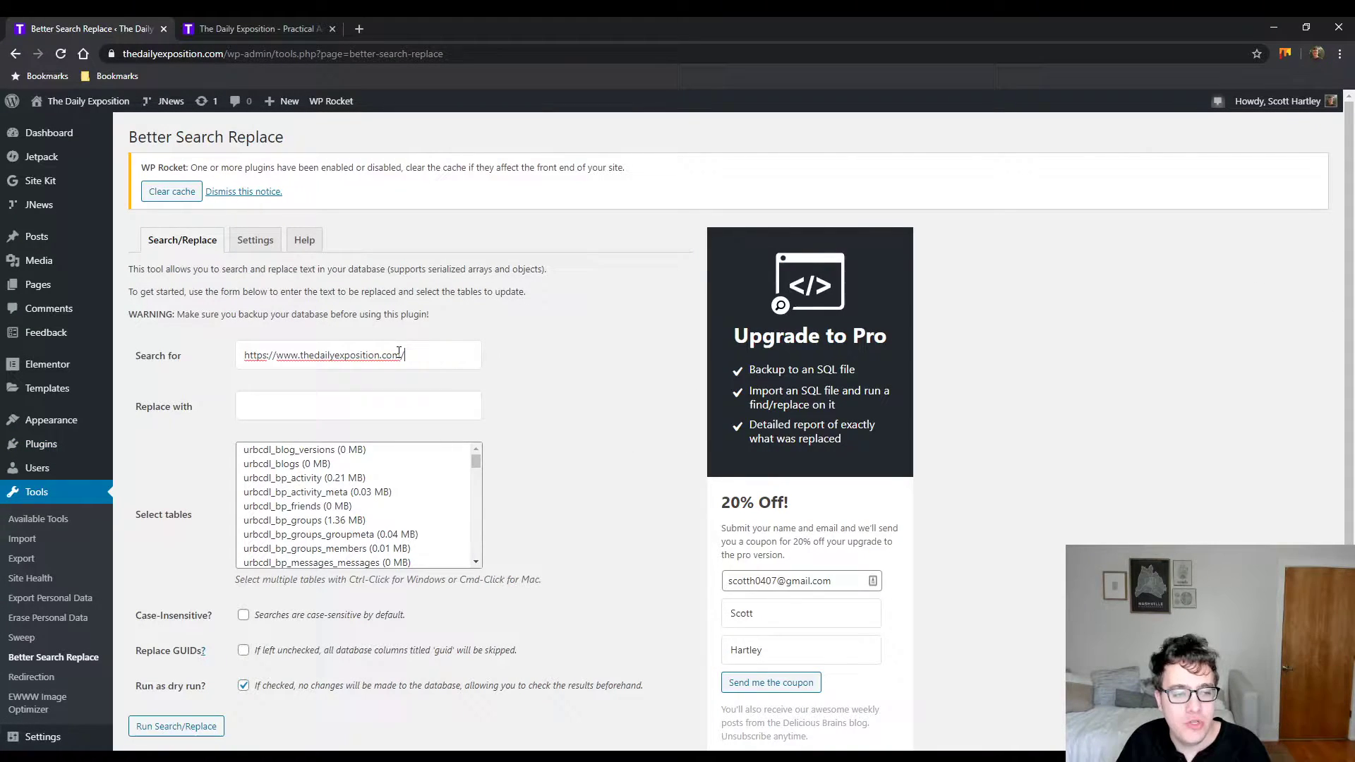
{"action": "key", "text": "BackSpace"}
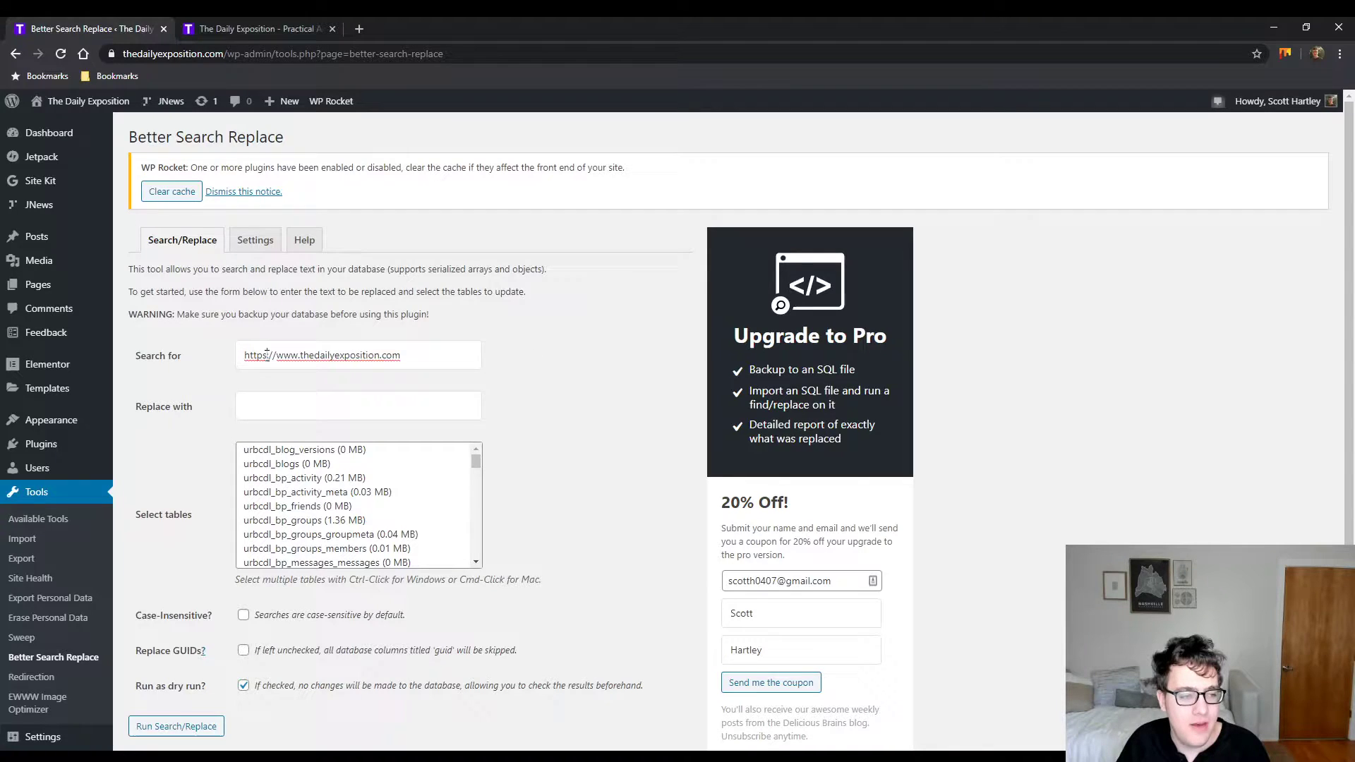
{"action": "key", "text": "Home"}
{"action": "key", "text": "Right"}
{"action": "key", "text": "Right"}
{"action": "key", "text": "Right"}
{"action": "key", "text": "Right"}
{"action": "key", "text": "Right"}
{"action": "key", "text": "BackSpace"}
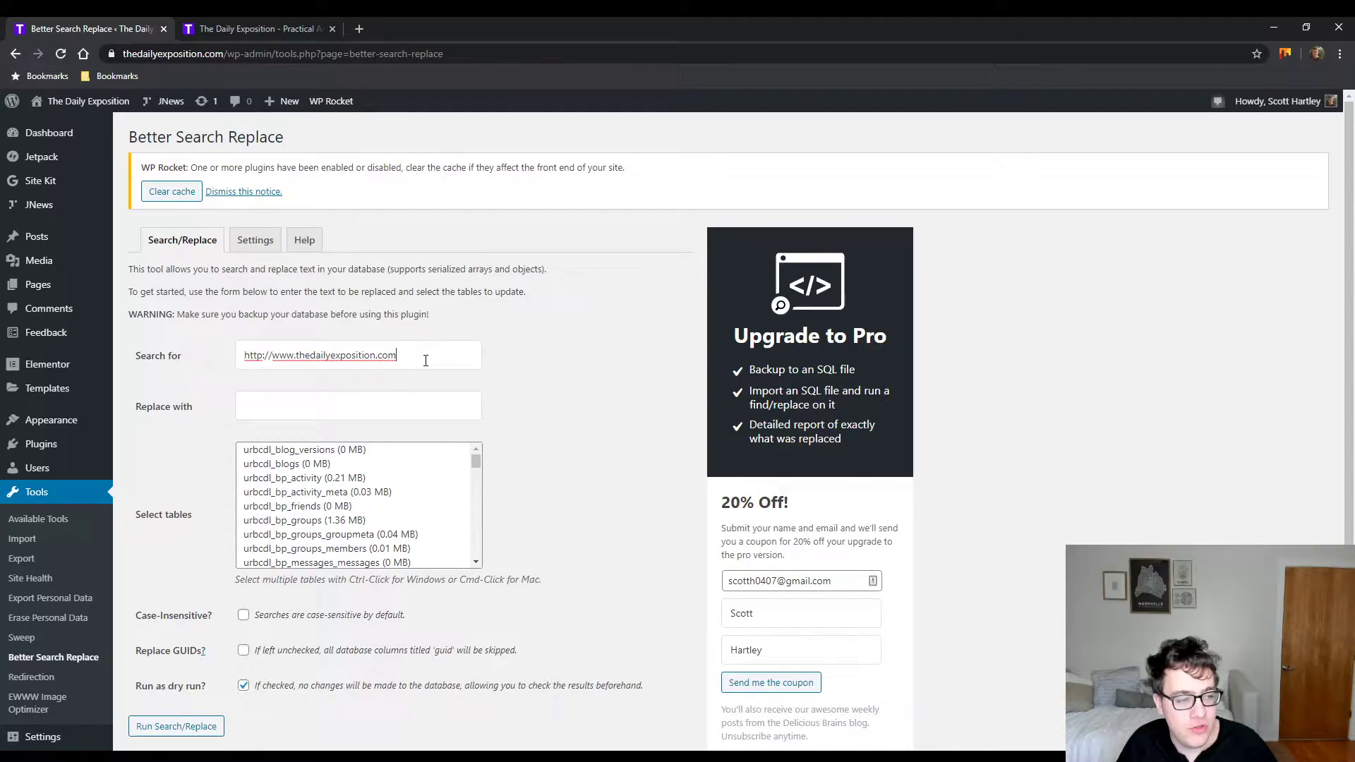
{"action": "left_click_drag", "start_coordinate": [424, 360], "coordinate": [223, 361]}
{"action": "key", "text": "ctrl+c"}
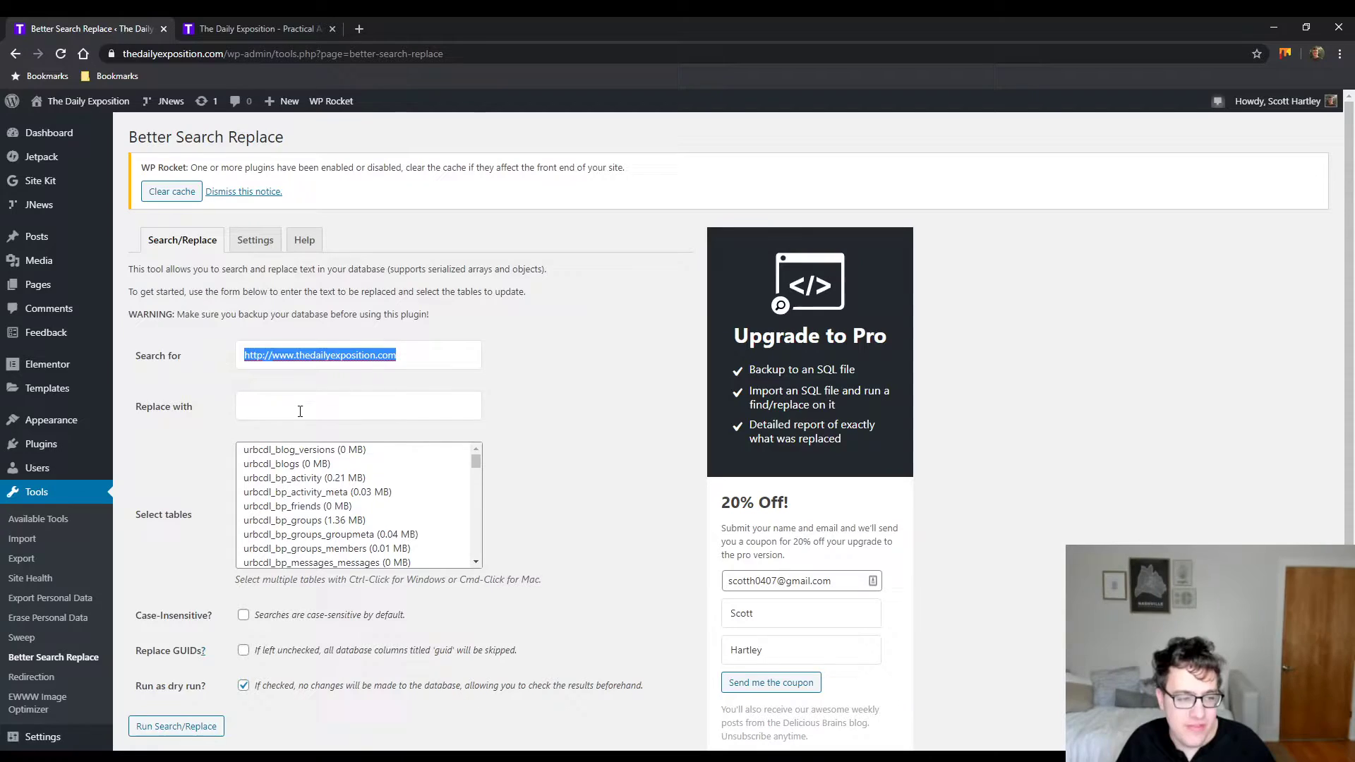
{"action": "left_click", "coordinate": [302, 409]}
{"action": "key", "text": "ctrl+v"}
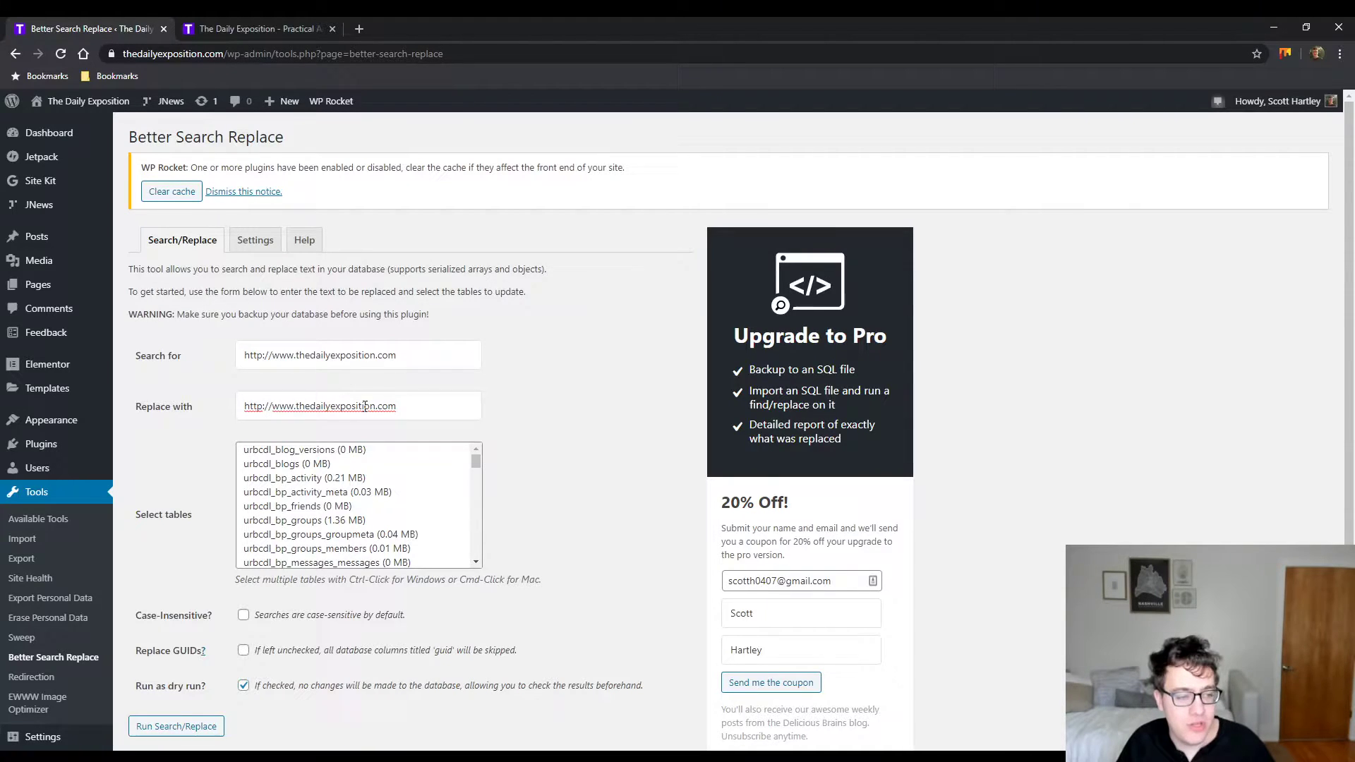
{"action": "key", "text": "Home"}
{"action": "key", "text": "Right"}
{"action": "key", "text": "Right"}
{"action": "key", "text": "Right"}
{"action": "key", "text": "Right"}
{"action": "type", "text": "s"}
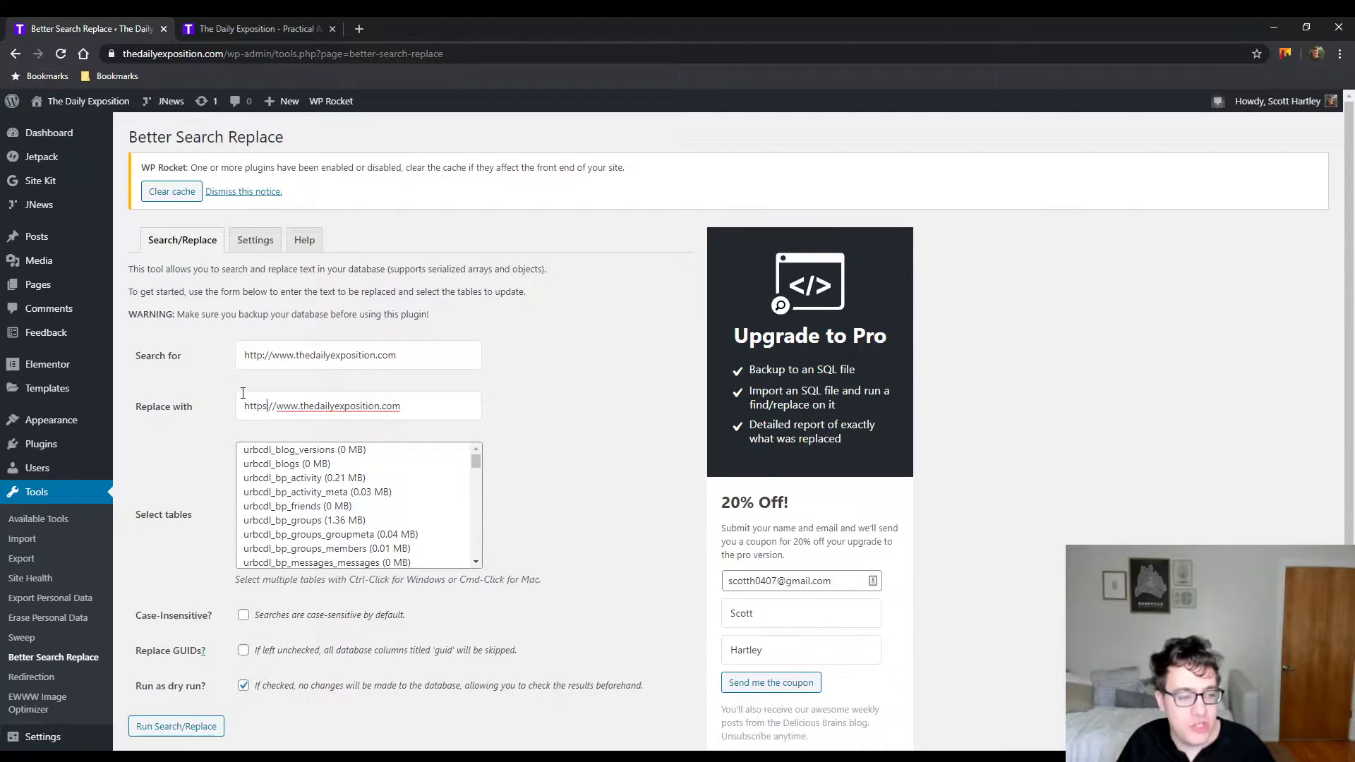
{"action": "left_click", "coordinate": [329, 493]}
{"action": "key", "text": "ctrl+a"}
{"action": "scroll", "coordinate": [250, 443], "scroll_direction": "down", "scroll_amount": 2}
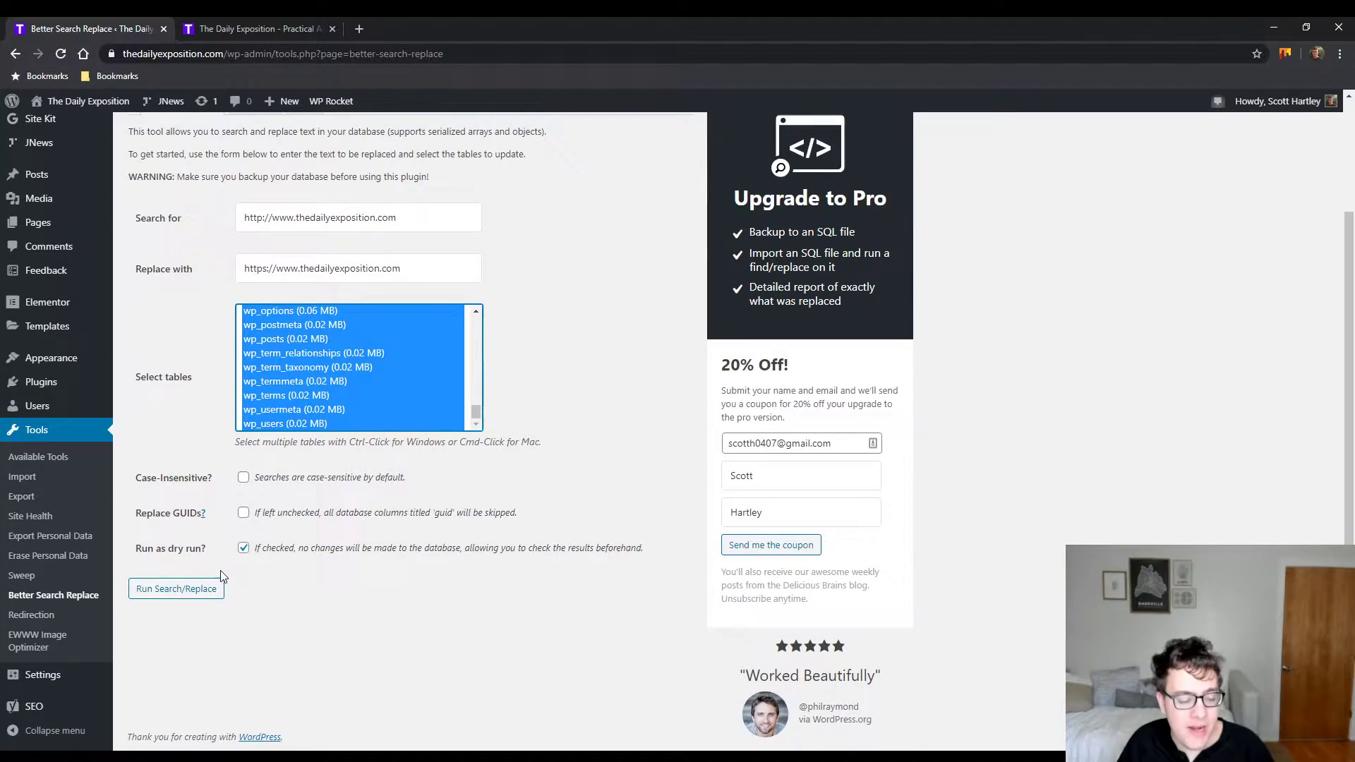
Step: Run Search/Replace as a dry run, reporting 6899 cells to update across 69 tables
{"action": "left_click", "coordinate": [207, 589]}
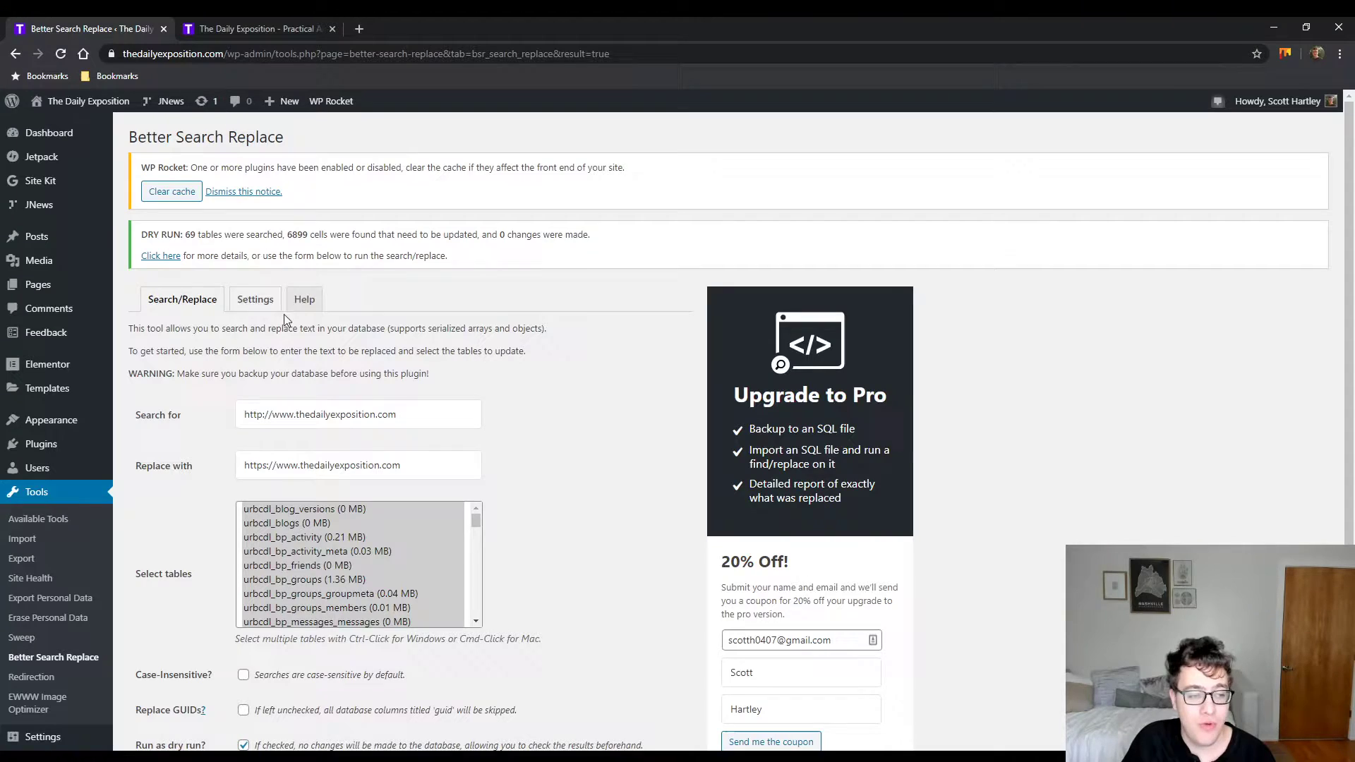
Step: Uncheck 'Run as dry run?' and run Search/Replace for real, changing 6899 cells in 69 tables
{"action": "scroll", "coordinate": [284, 332], "scroll_direction": "down", "scroll_amount": 1}
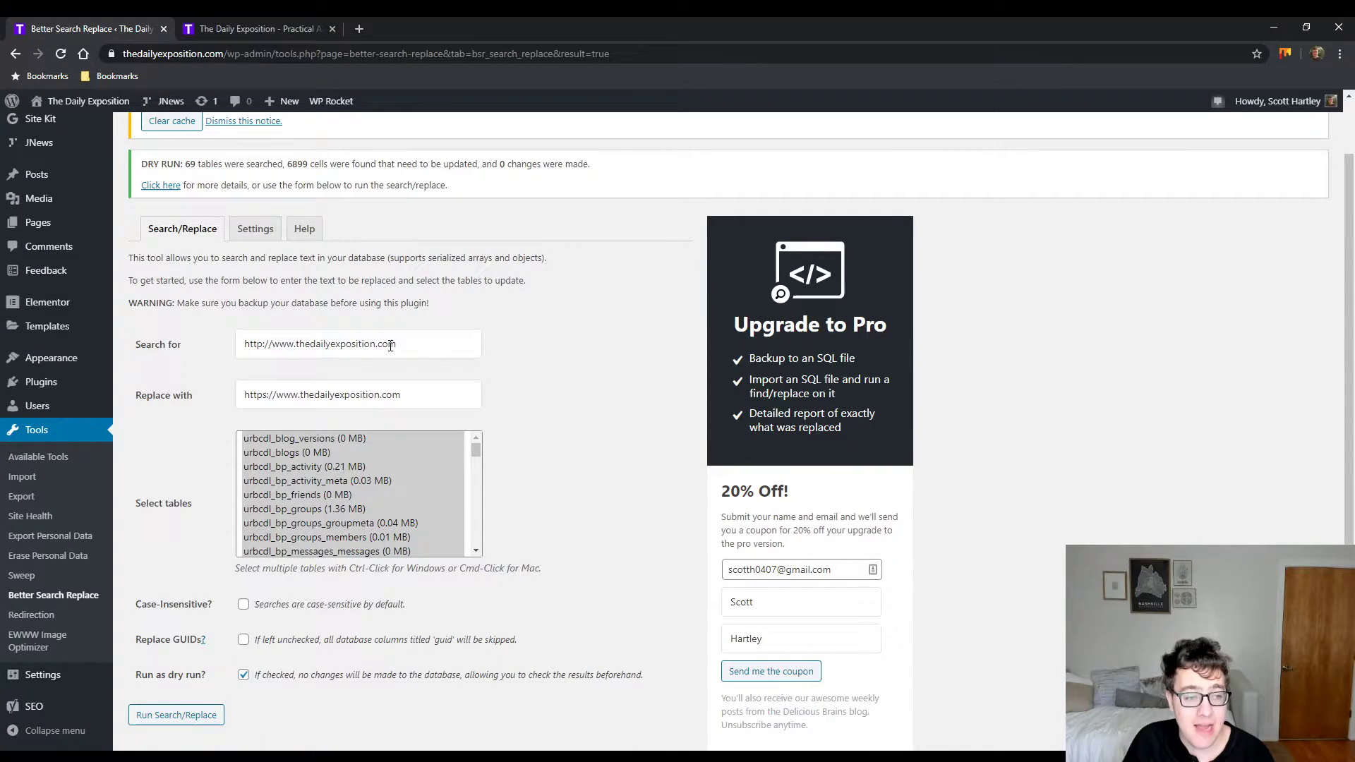
{"action": "left_click", "coordinate": [266, 398]}
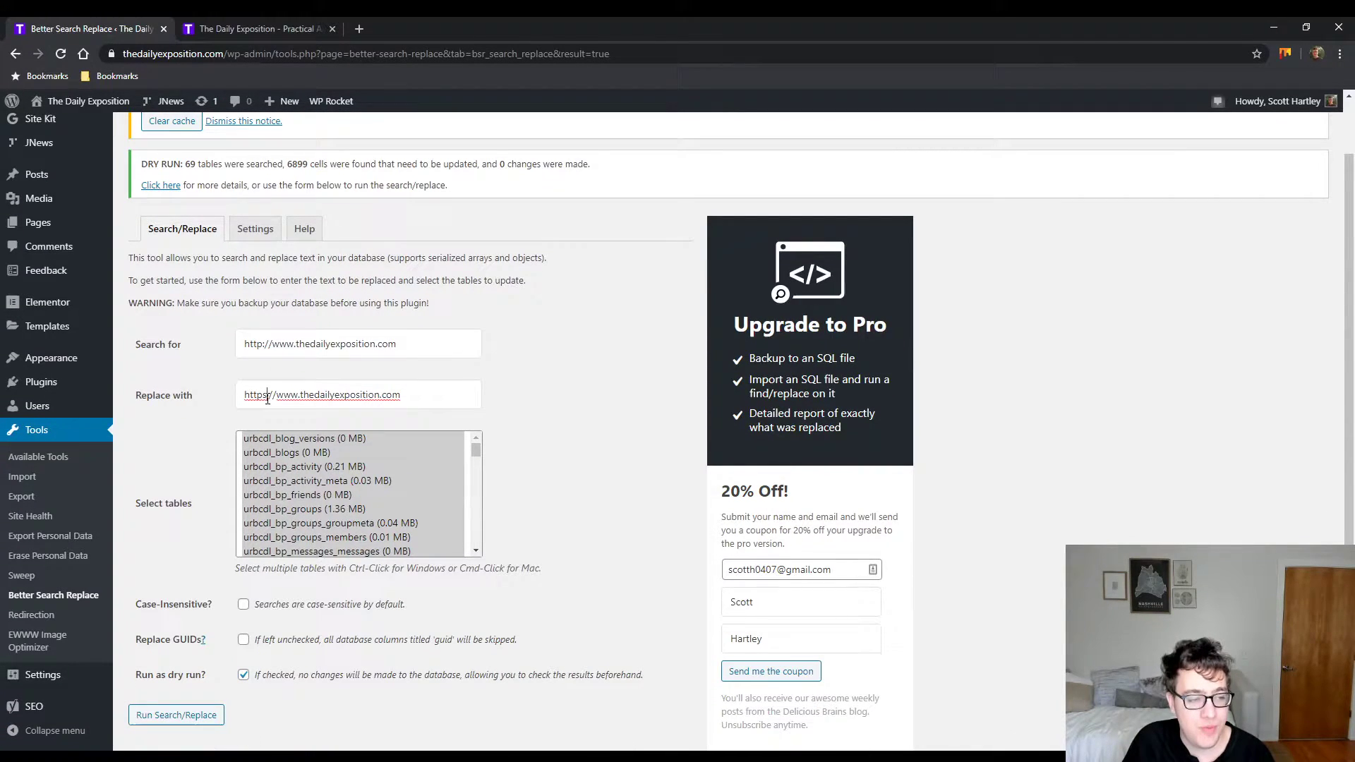
{"action": "scroll", "coordinate": [240, 424], "scroll_direction": "down", "scroll_amount": 2}
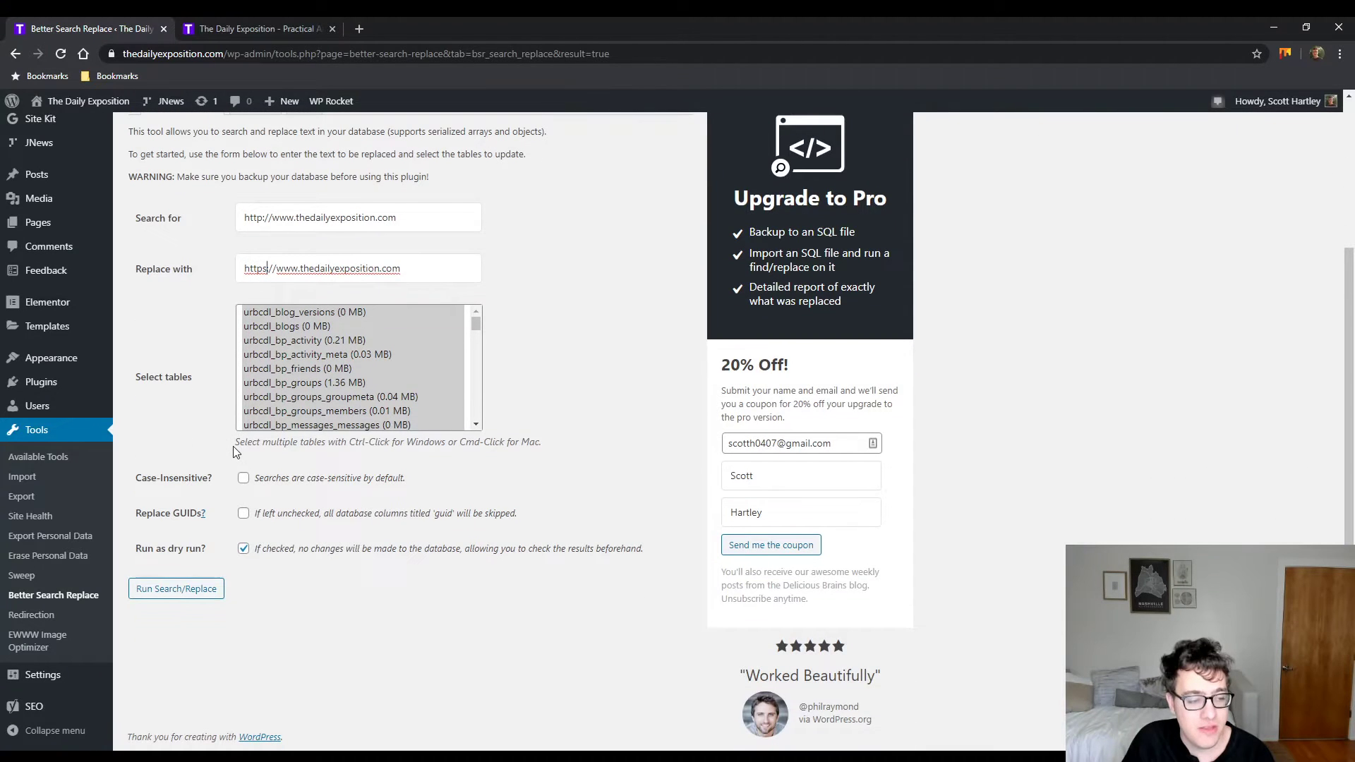
{"action": "left_click", "coordinate": [242, 549]}
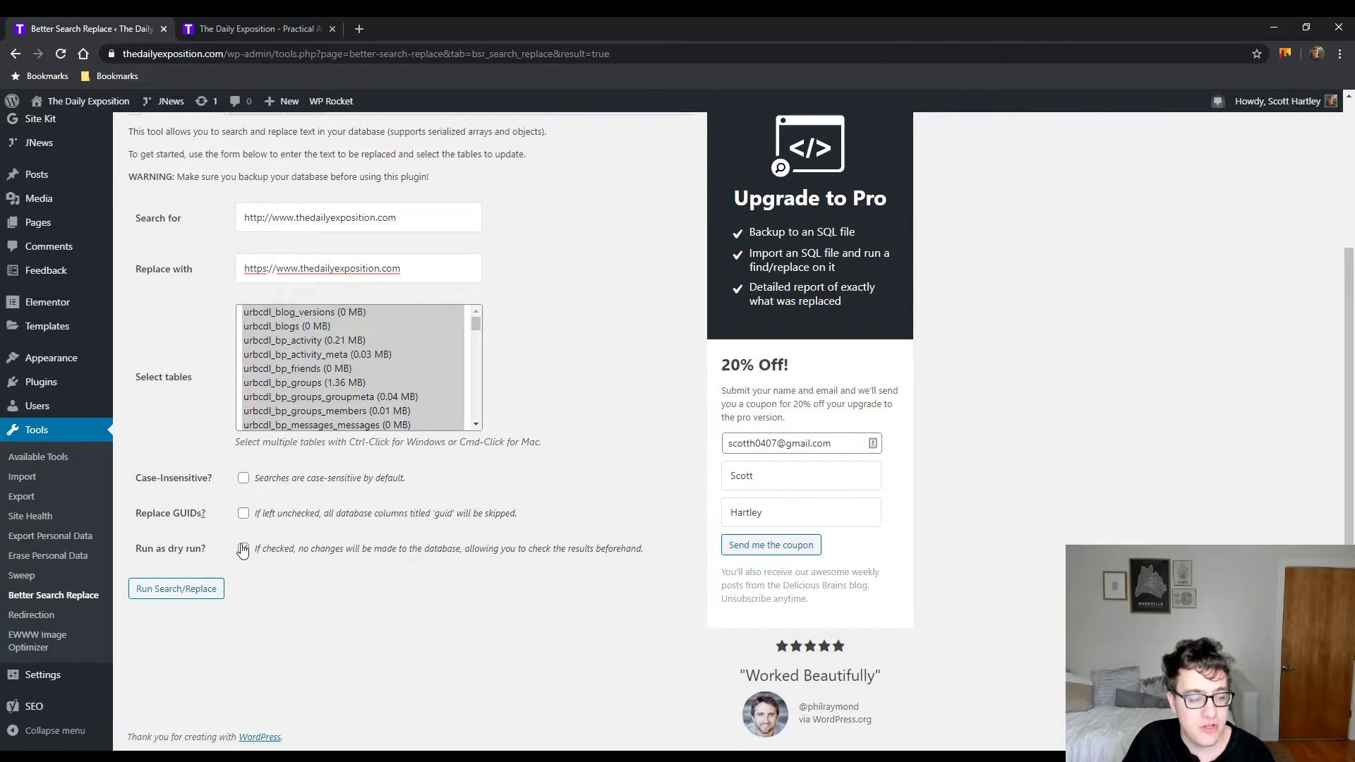
{"action": "left_click", "coordinate": [180, 589]}
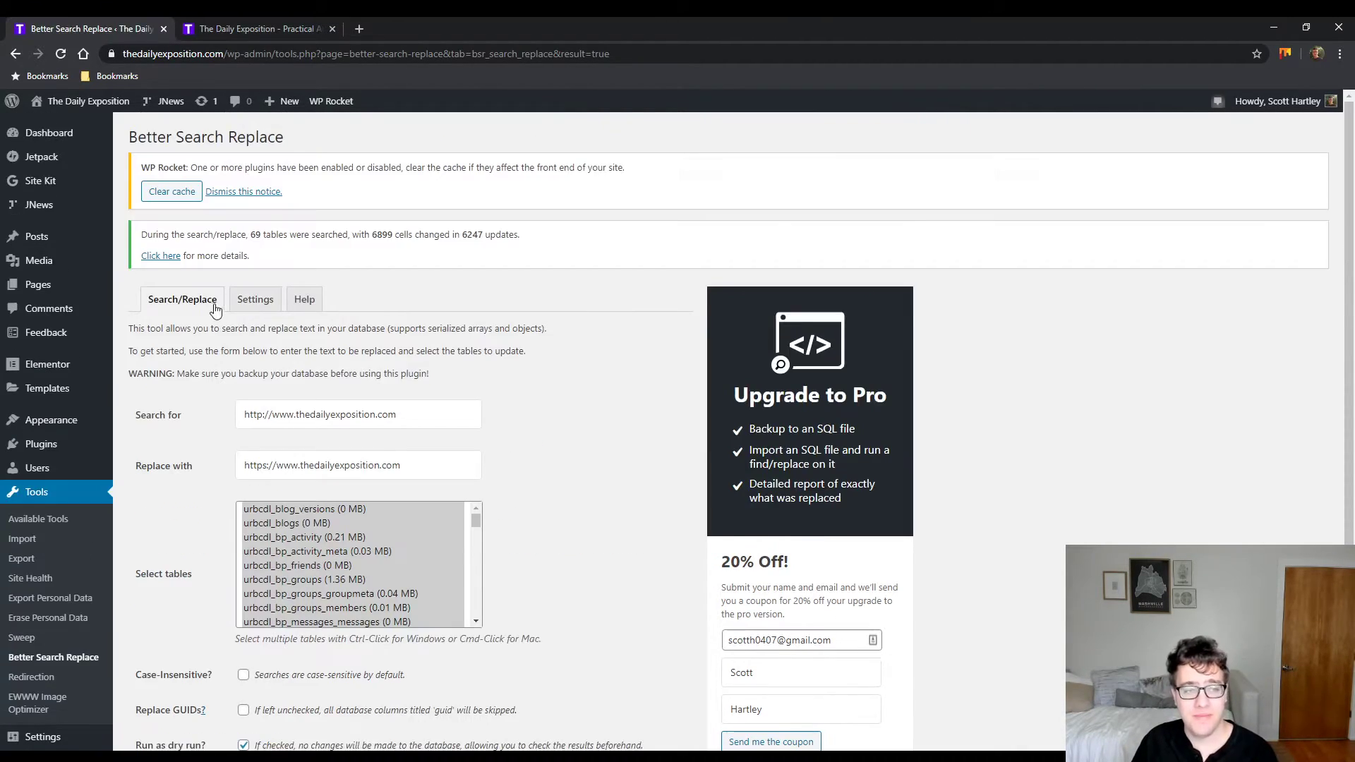
Step: View and reload the homepage's source in a new tab, then return to Better Search Replace
{"action": "scroll", "coordinate": [305, 268], "scroll_direction": "down", "scroll_amount": 3}
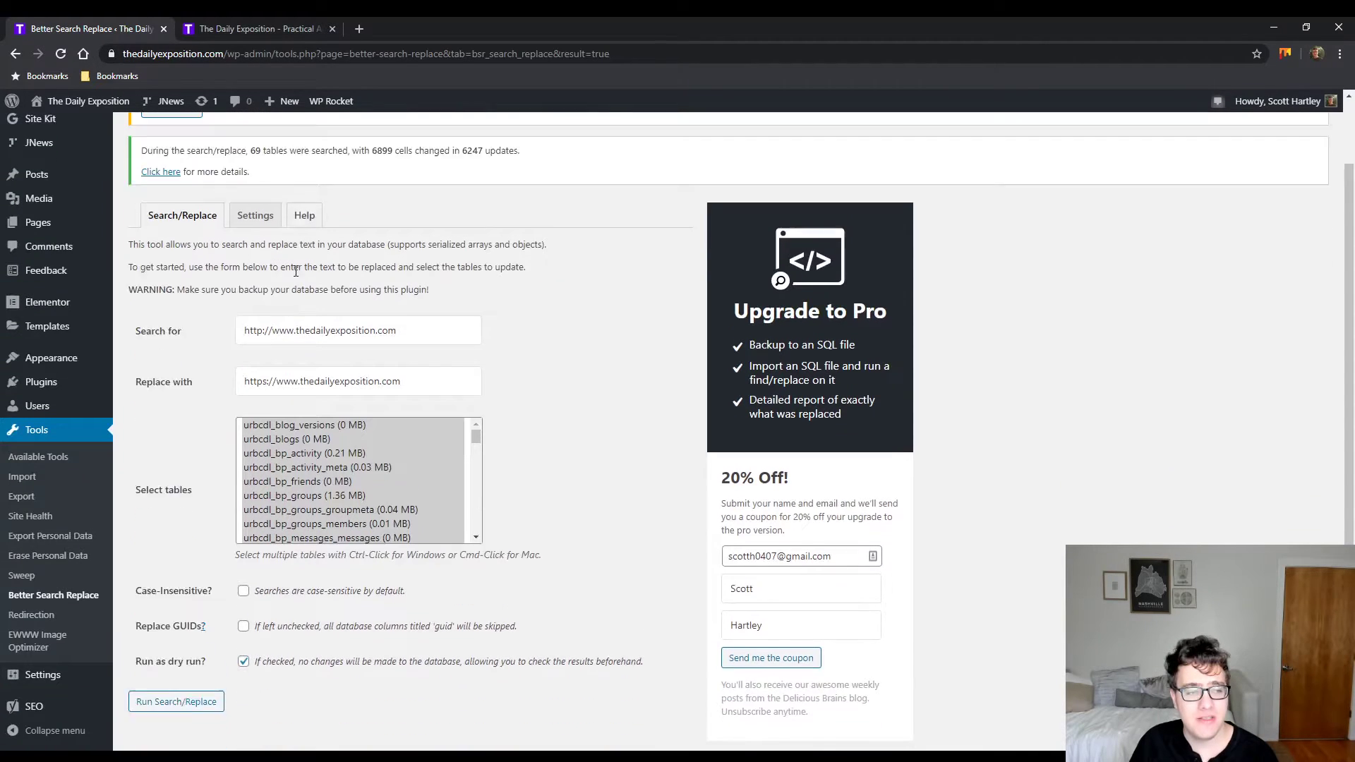
{"action": "mouse_move", "coordinate": [68, 308]}
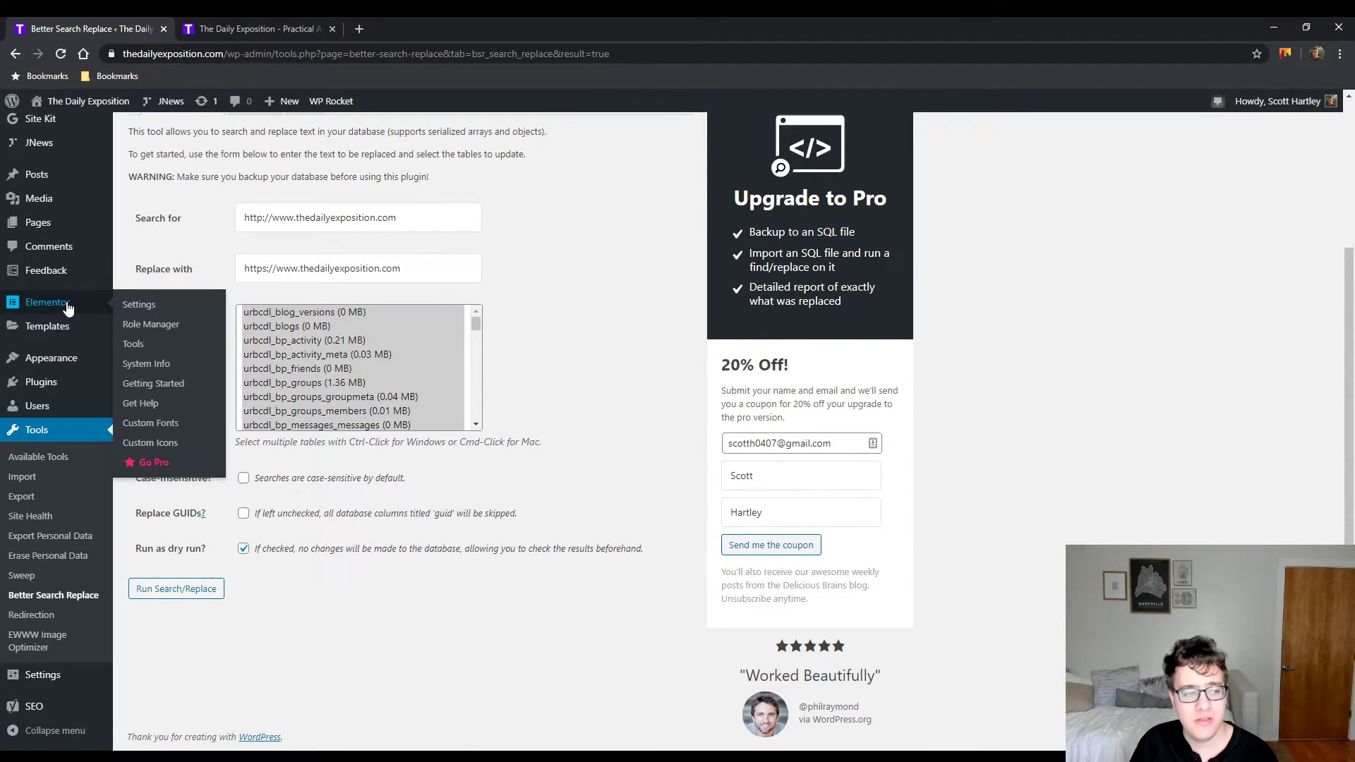
{"action": "left_click", "coordinate": [233, 28]}
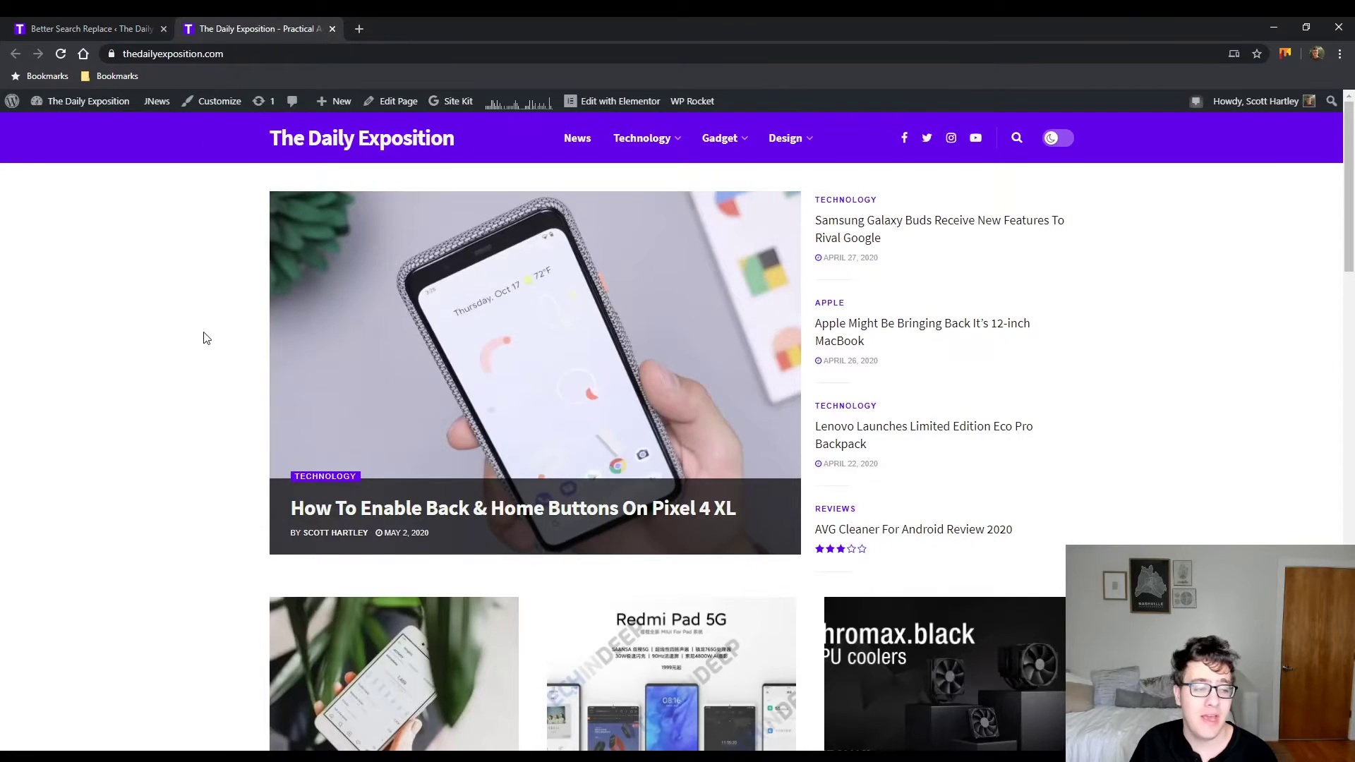
{"action": "key", "text": "ctrl+u"}
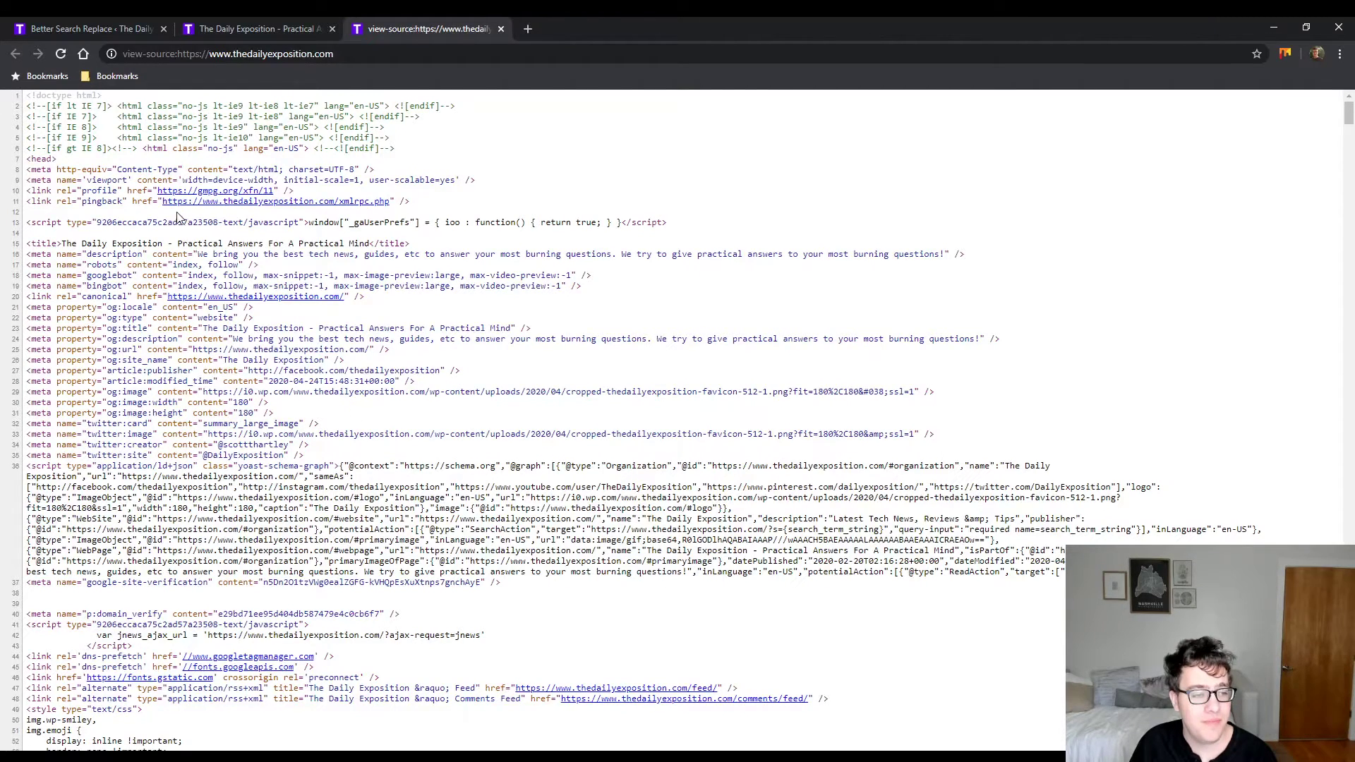
{"action": "scroll", "coordinate": [217, 222], "scroll_direction": "down", "scroll_amount": 3}
{"action": "scroll", "coordinate": [198, 243], "scroll_direction": "up", "scroll_amount": 3}
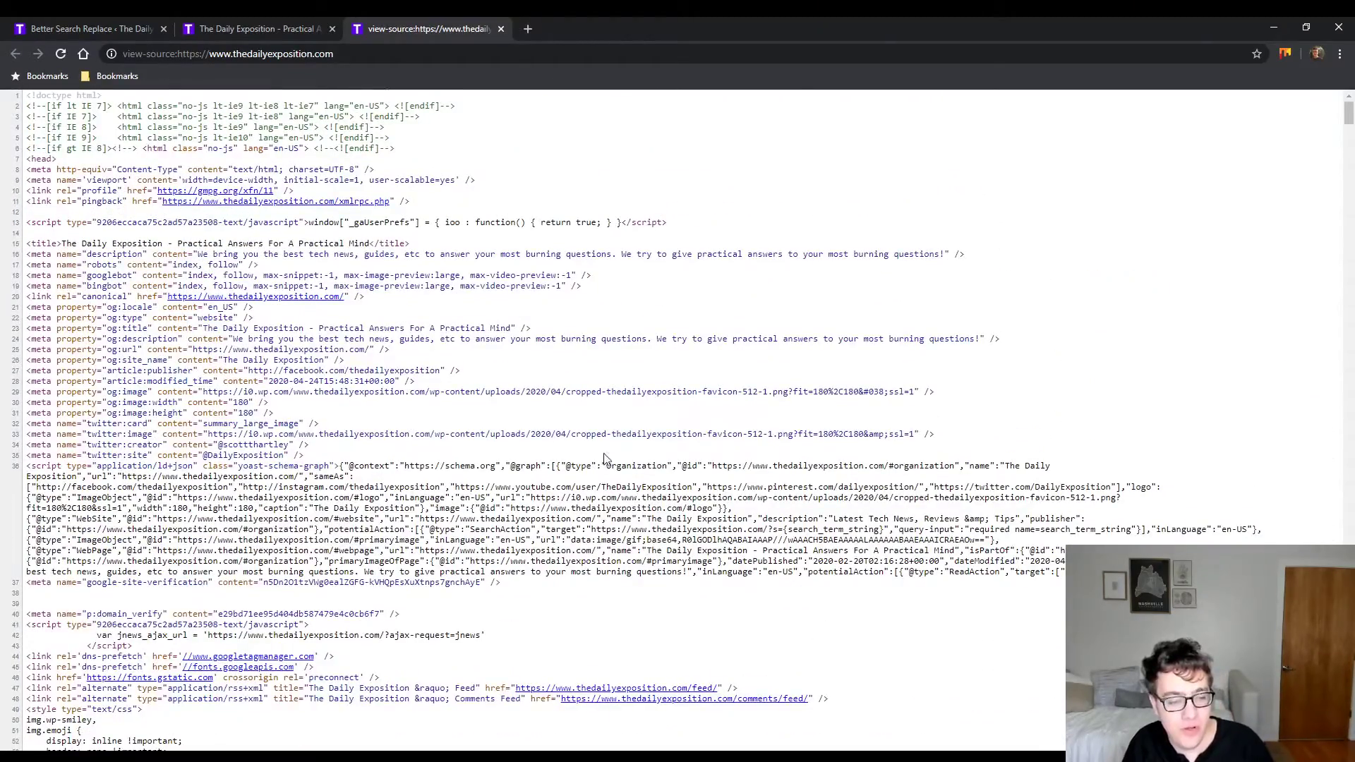
{"action": "key", "text": "F5"}
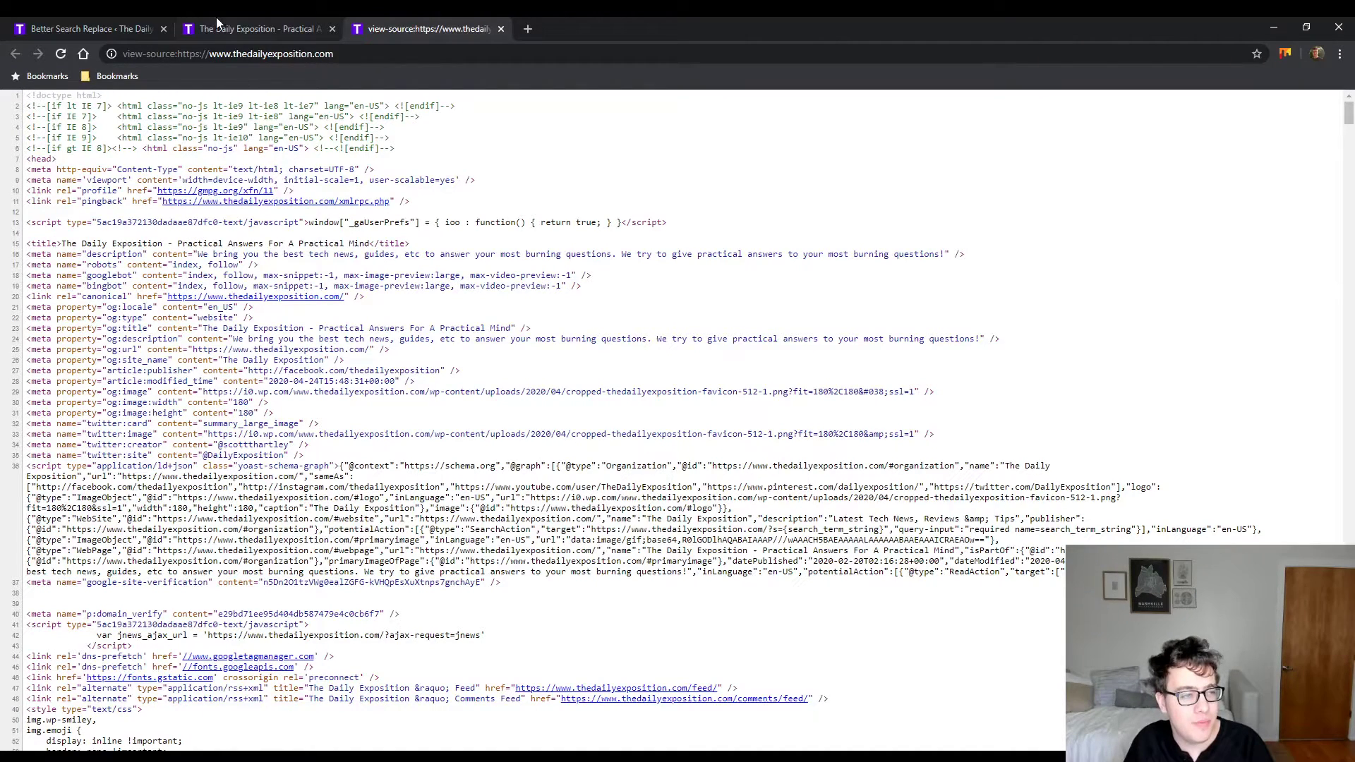
{"action": "left_click", "coordinate": [83, 25]}
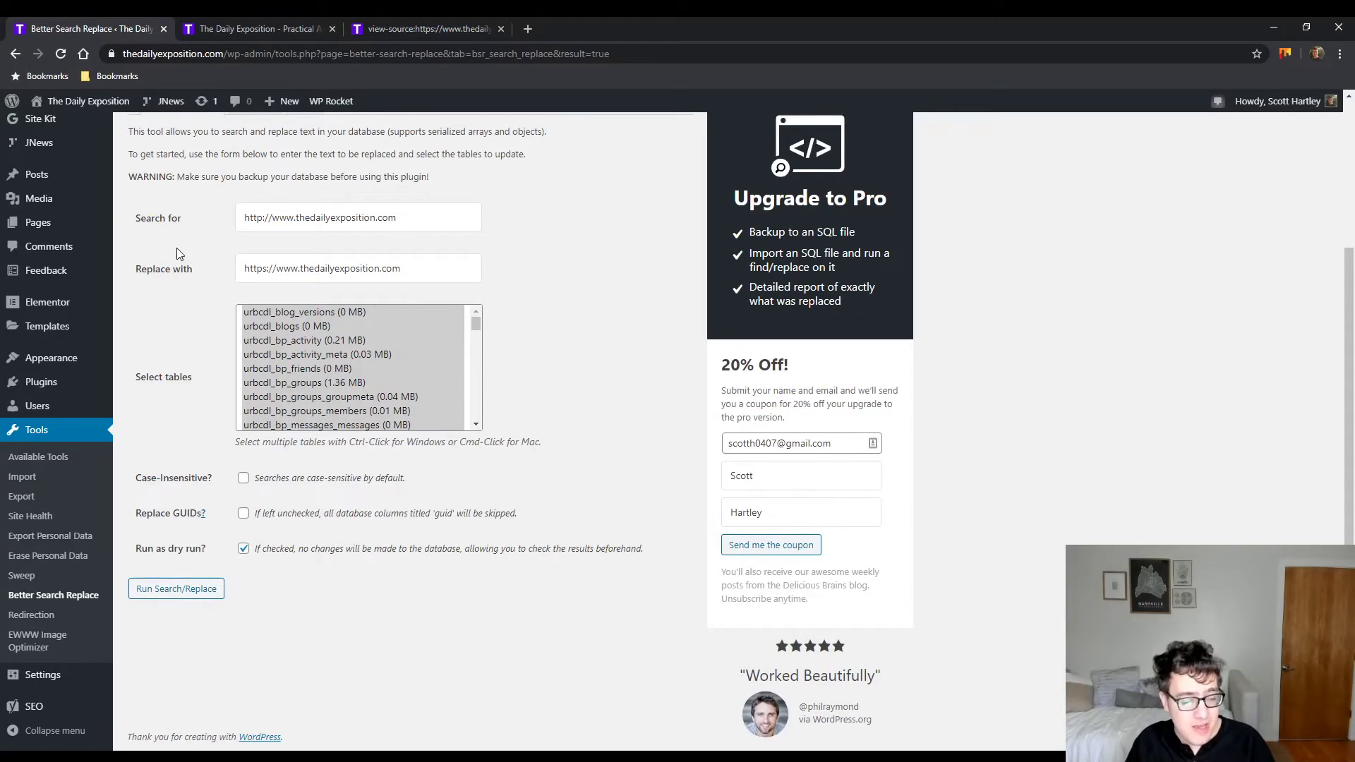
Step: Open Elementor > Tools on the Replace URL tab and highlight the HTTPS migration hint
{"action": "mouse_move", "coordinate": [66, 303]}
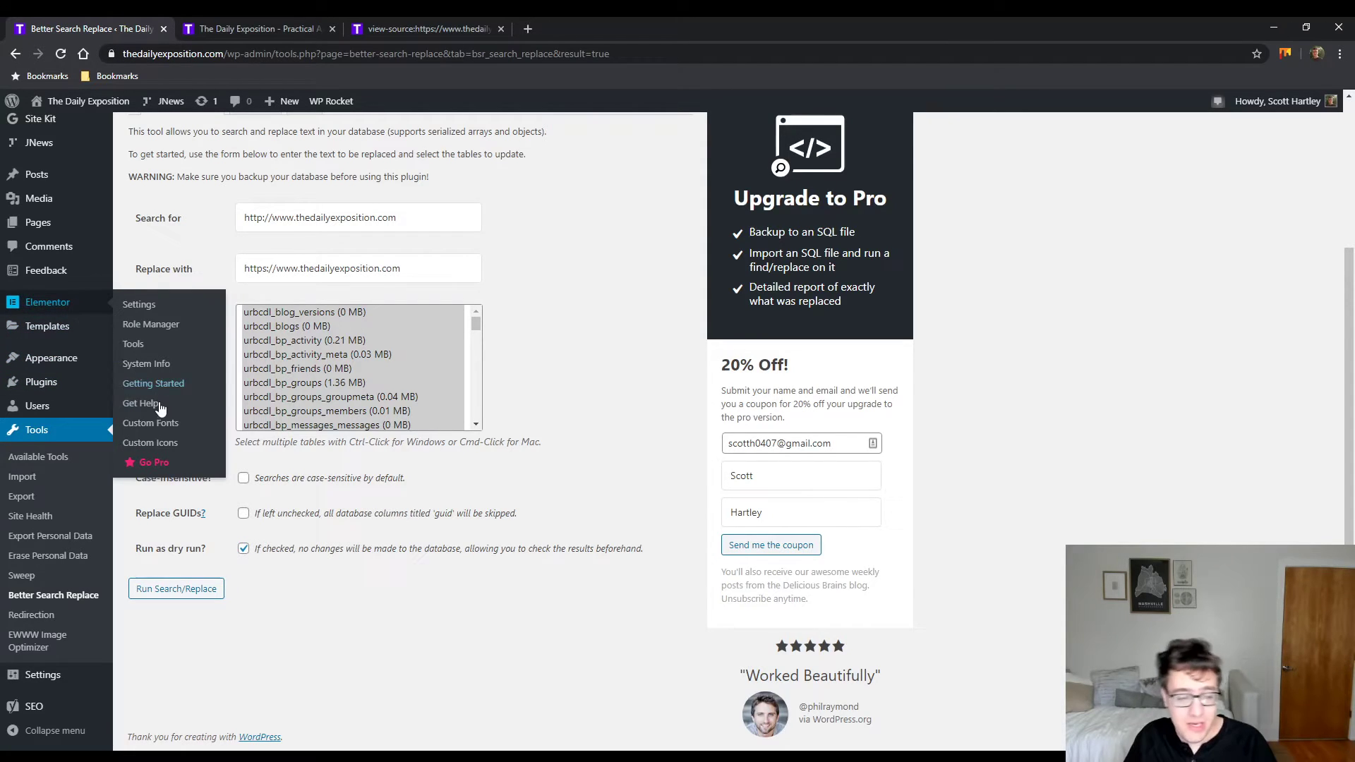
{"action": "left_click", "coordinate": [147, 341]}
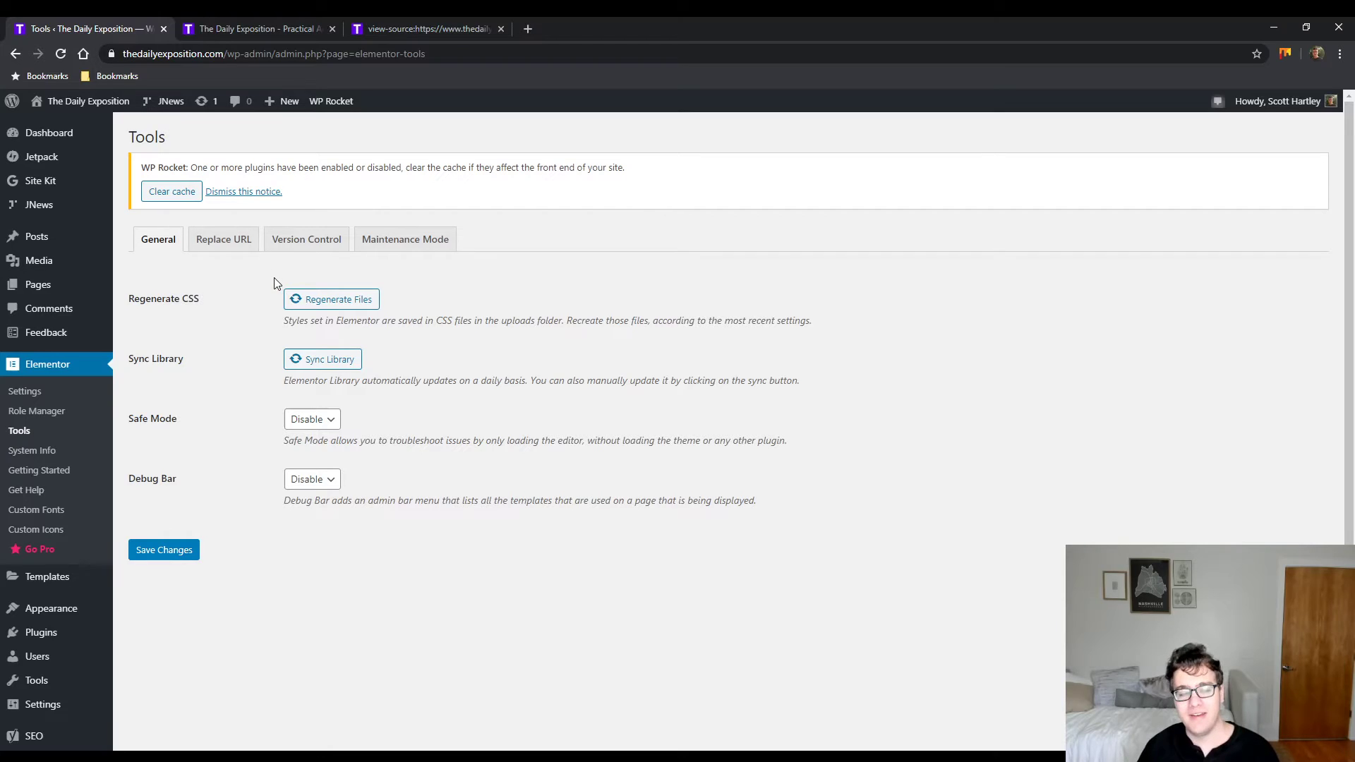
{"action": "left_click", "coordinate": [224, 244]}
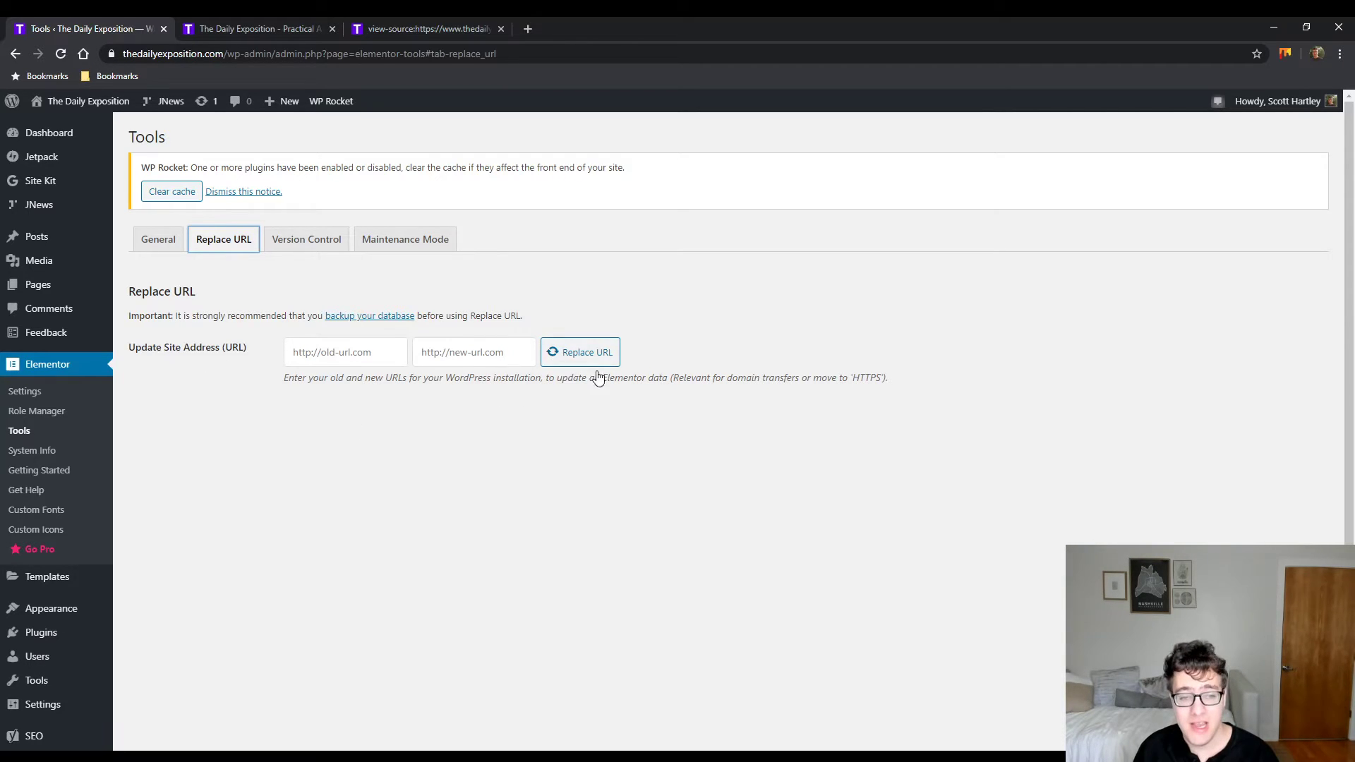
{"action": "left_click_drag", "start_coordinate": [684, 378], "coordinate": [846, 382]}
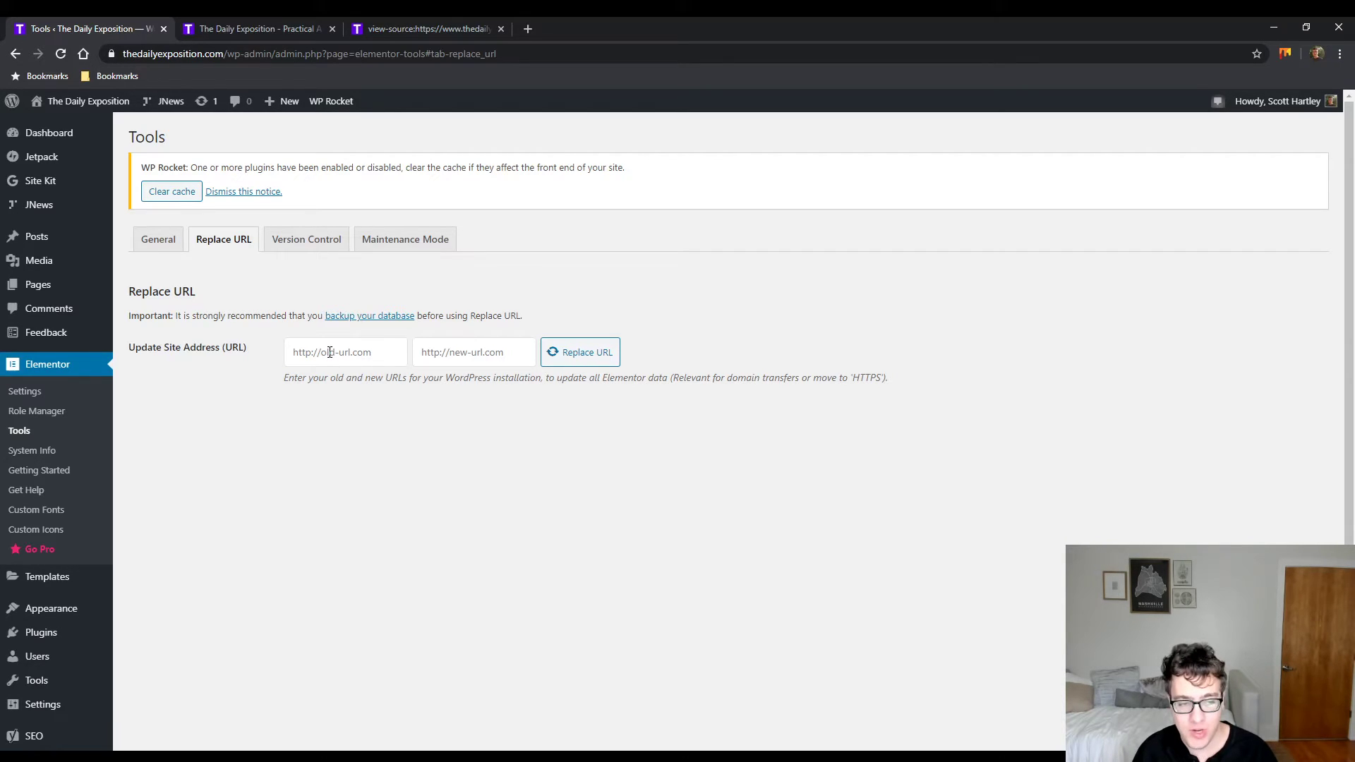
{"action": "key", "text": "ctrl+v"}
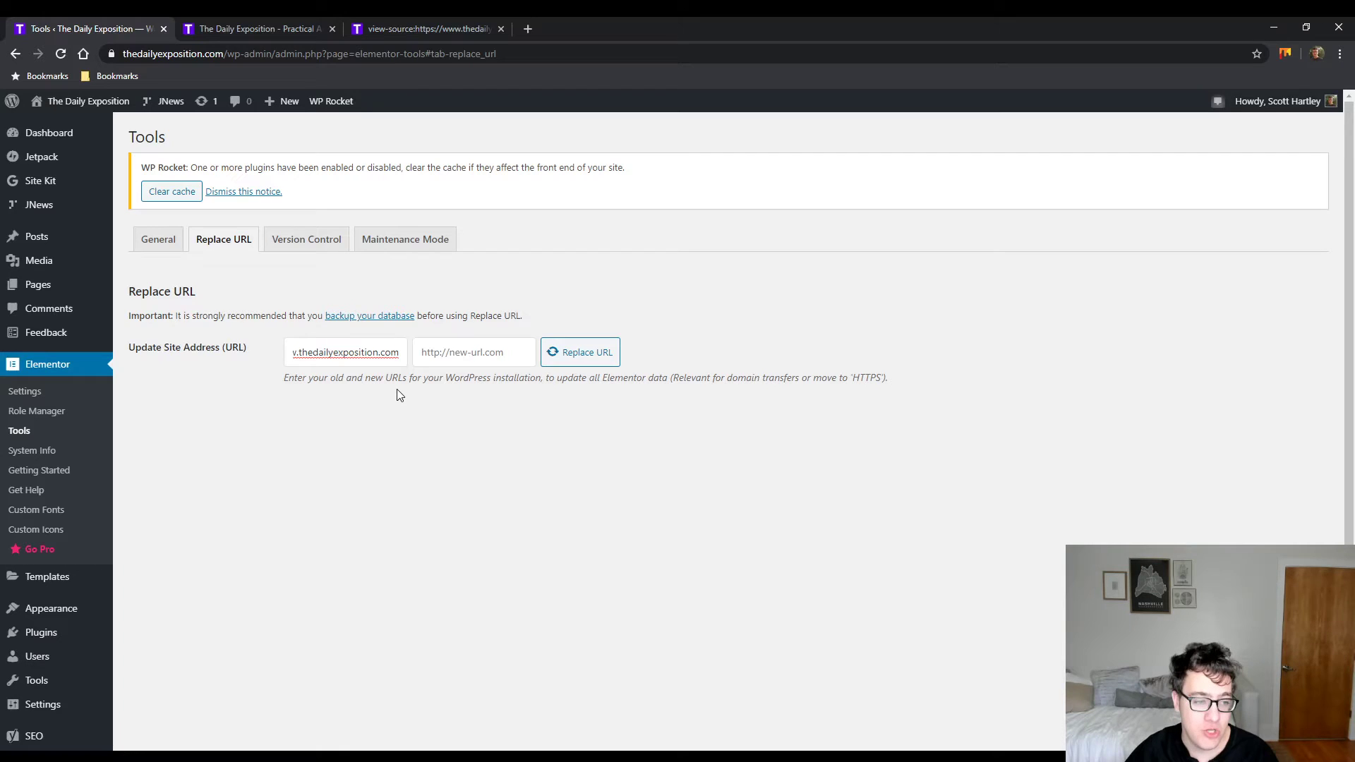
{"action": "key", "text": "Home"}
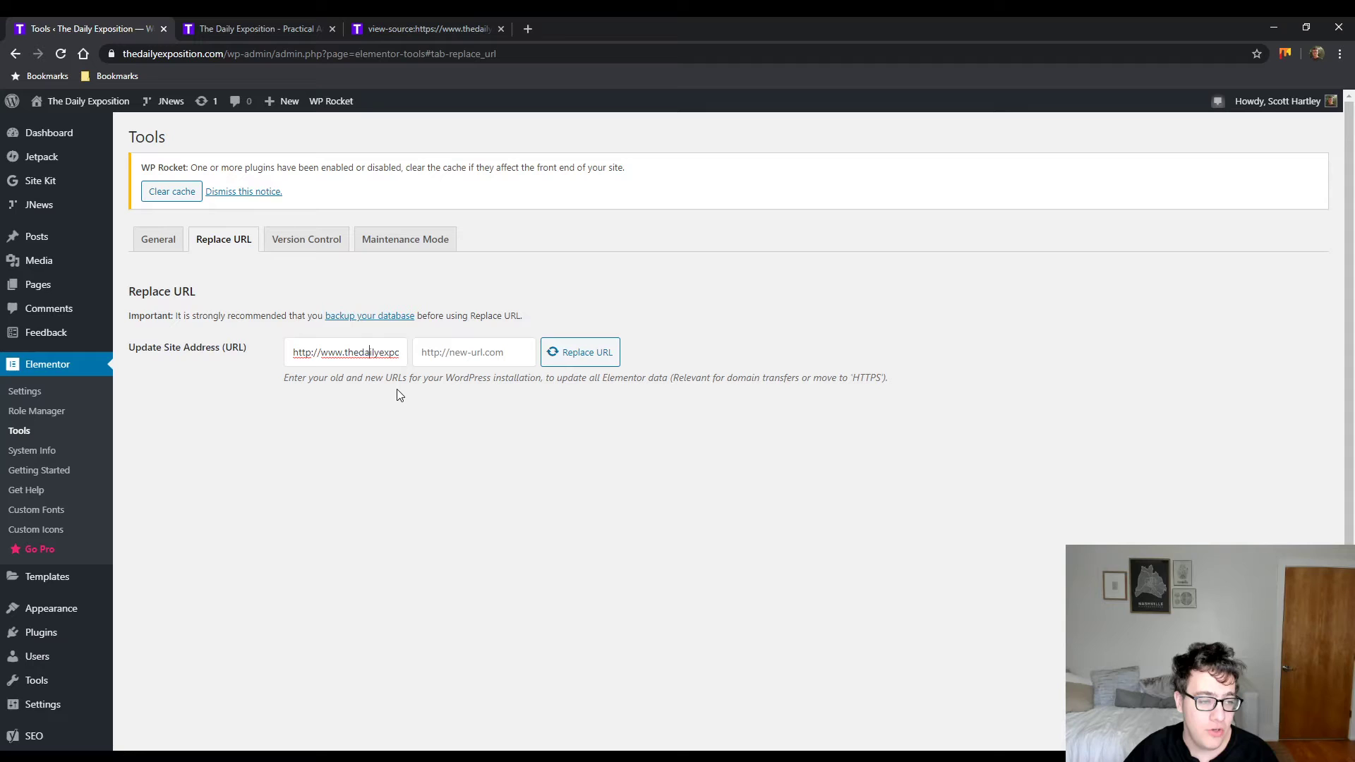
{"action": "key", "text": "Right"}
{"action": "key", "text": "Right"}
{"action": "key", "text": "Right"}
{"action": "key", "text": "Right"}
{"action": "key", "text": "Right"}
{"action": "key", "text": "Right"}
{"action": "key", "text": "Right"}
{"action": "key", "text": "Right"}
{"action": "key", "text": "Right"}
{"action": "key", "text": "Right"}
{"action": "key", "text": "Right"}
{"action": "key", "text": "Right"}
{"action": "key", "text": "Right"}
{"action": "key", "text": "Right"}
{"action": "key", "text": "Right"}
{"action": "key", "text": "Right"}
{"action": "key", "text": "Right"}
{"action": "key", "text": "Right"}
{"action": "left_click", "coordinate": [487, 351]}
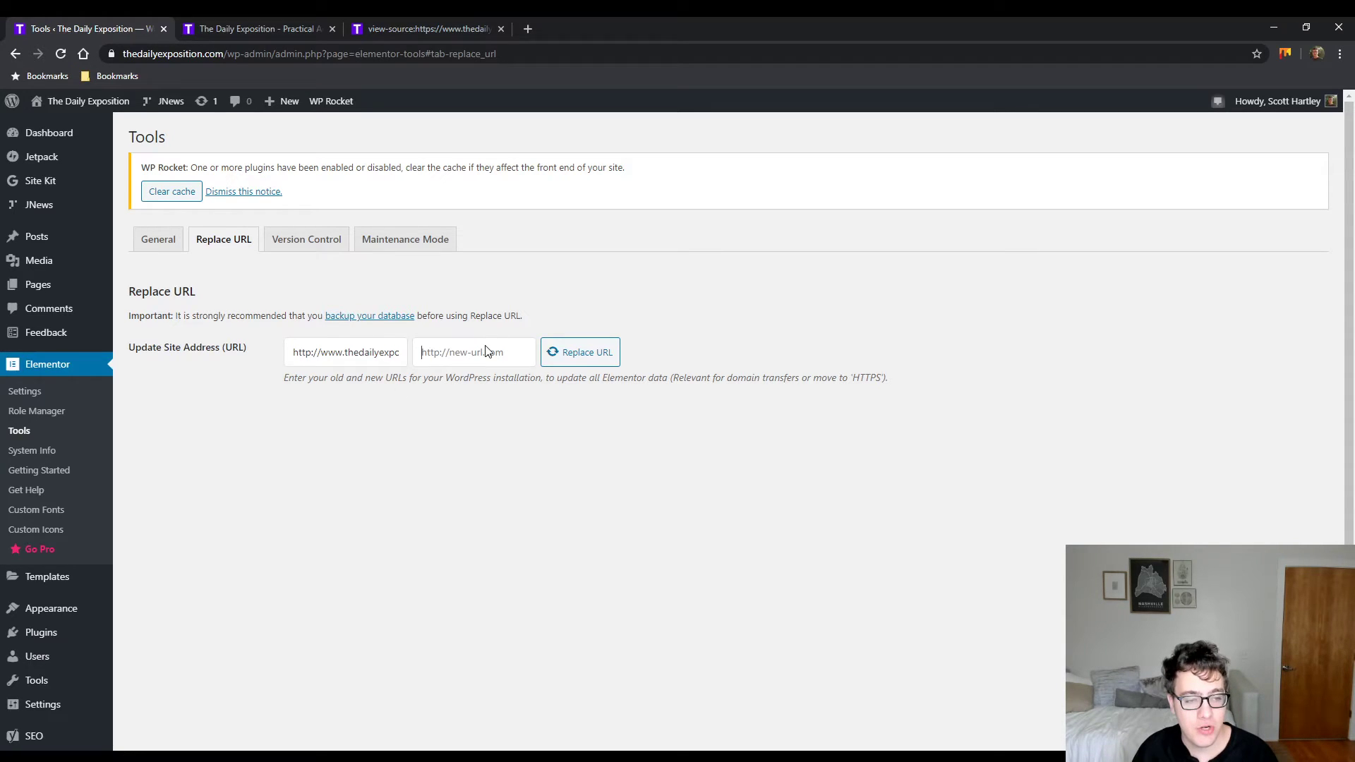
{"action": "key", "text": "ctrl+v"}
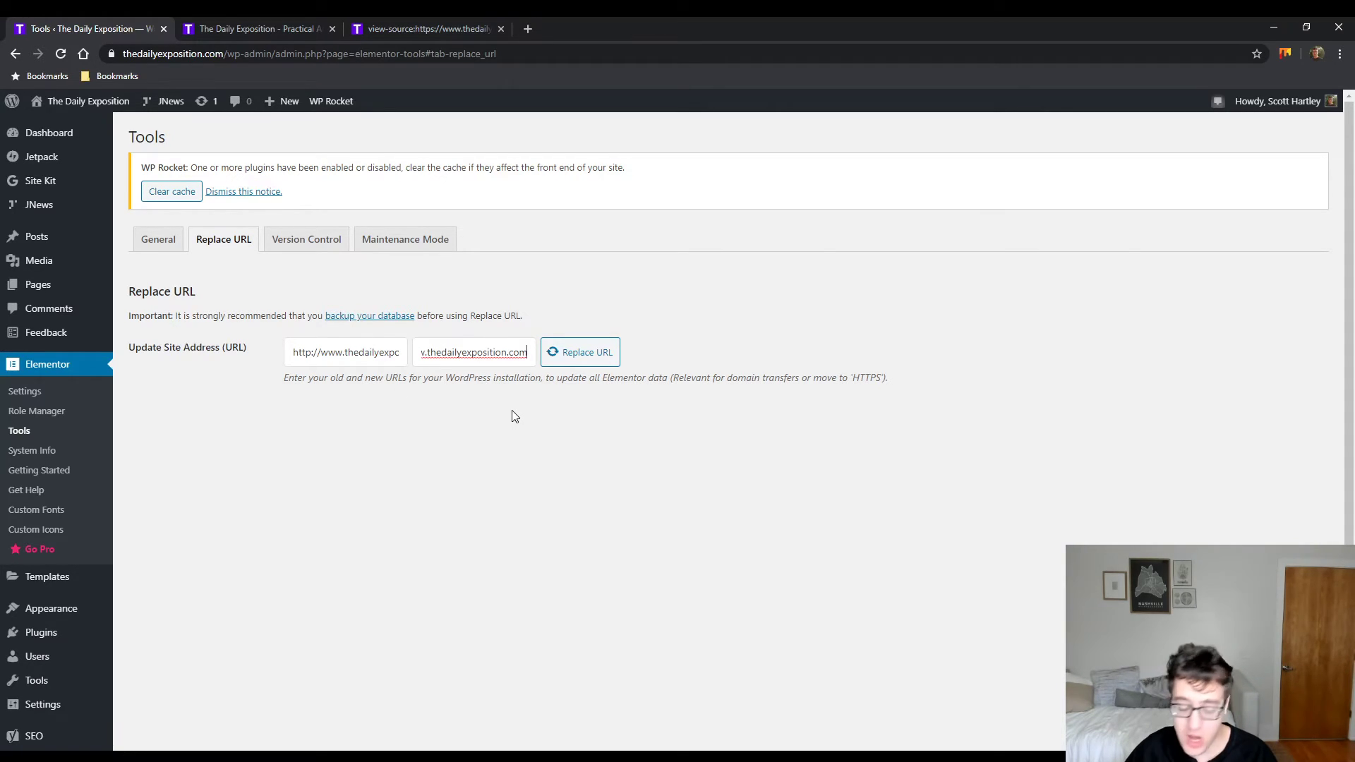
{"action": "key", "text": "Home"}
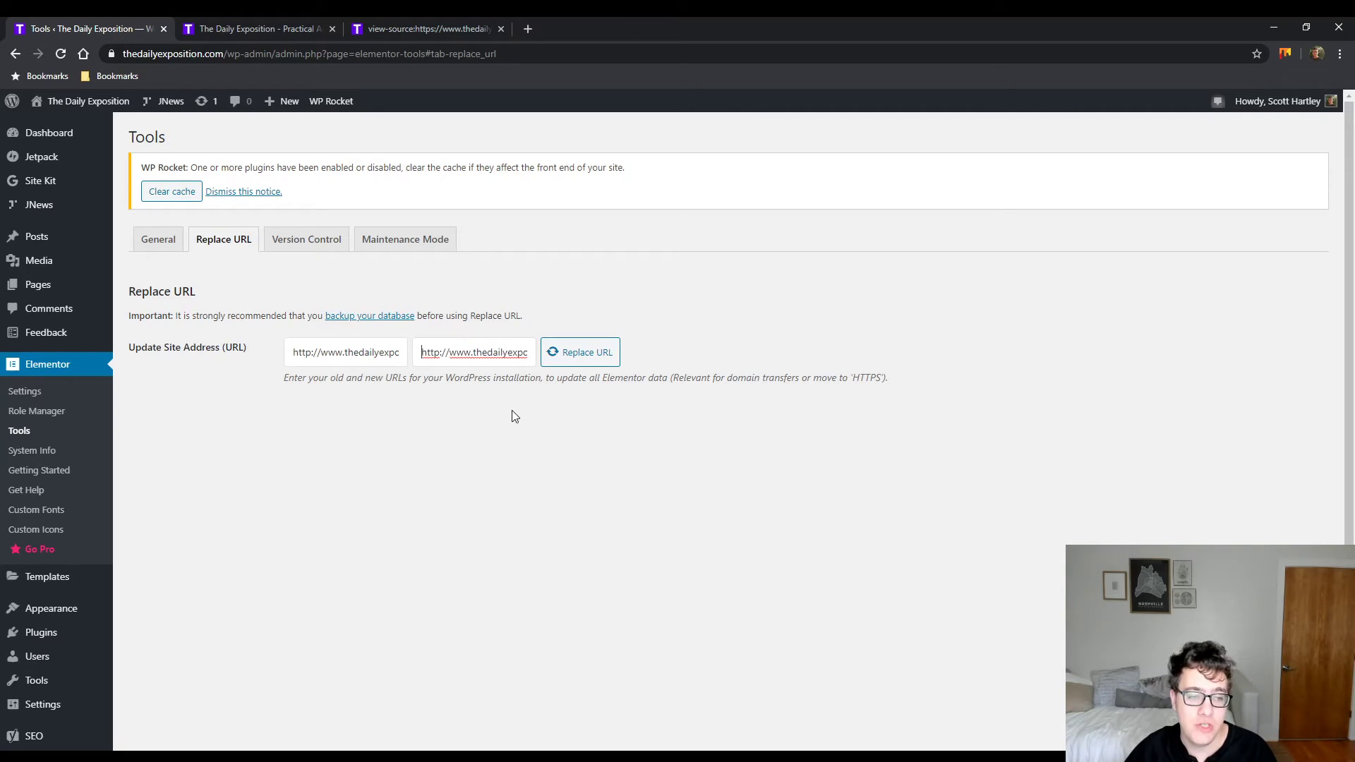
{"action": "key", "text": "Right"}
{"action": "key", "text": "Right"}
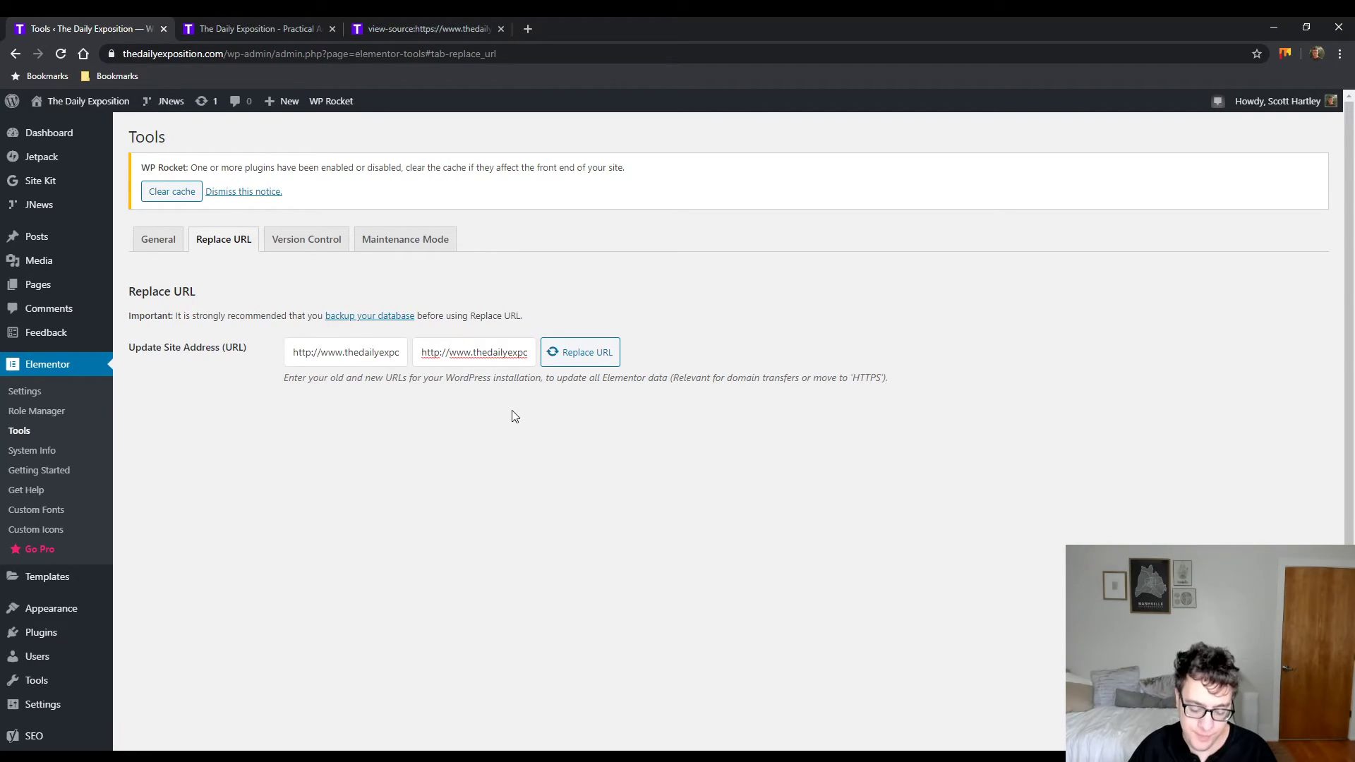
{"action": "type", "text": "s"}
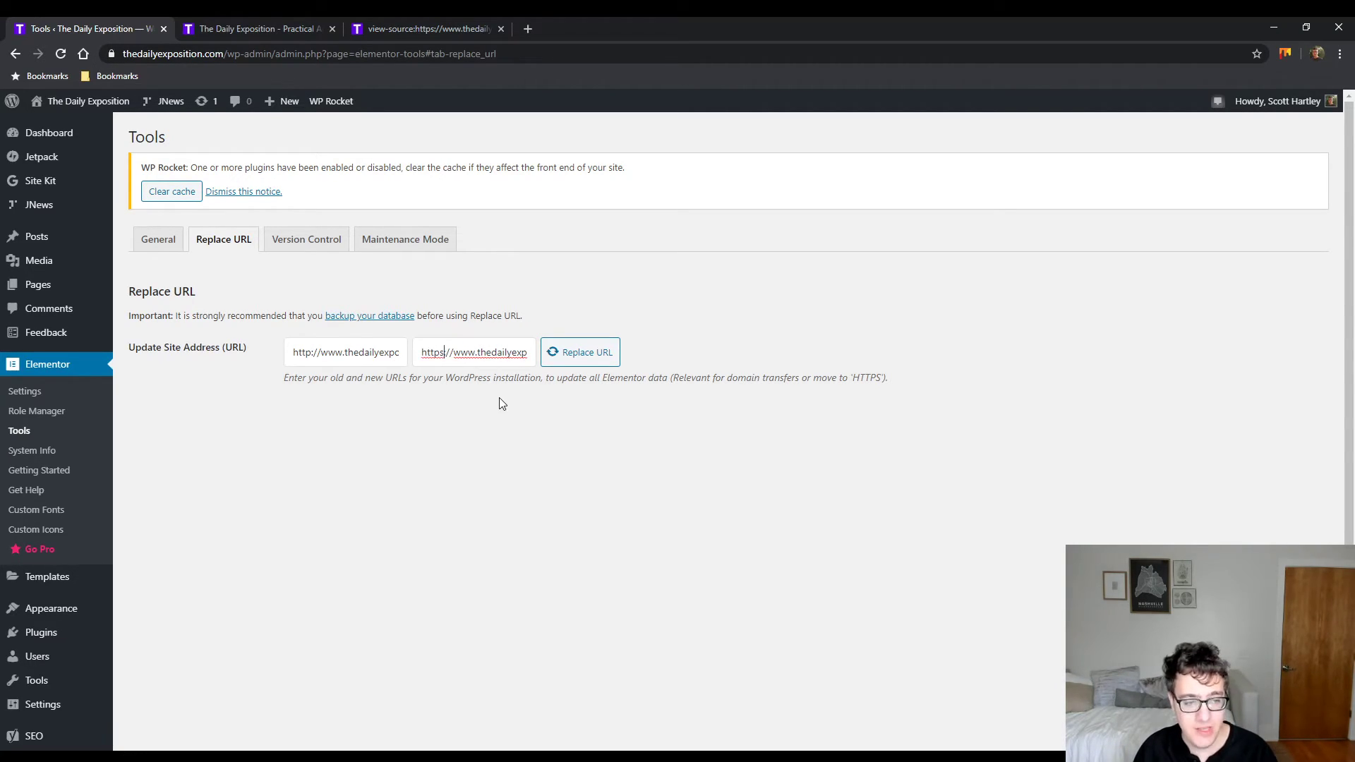
{"action": "type", "text": ":"}
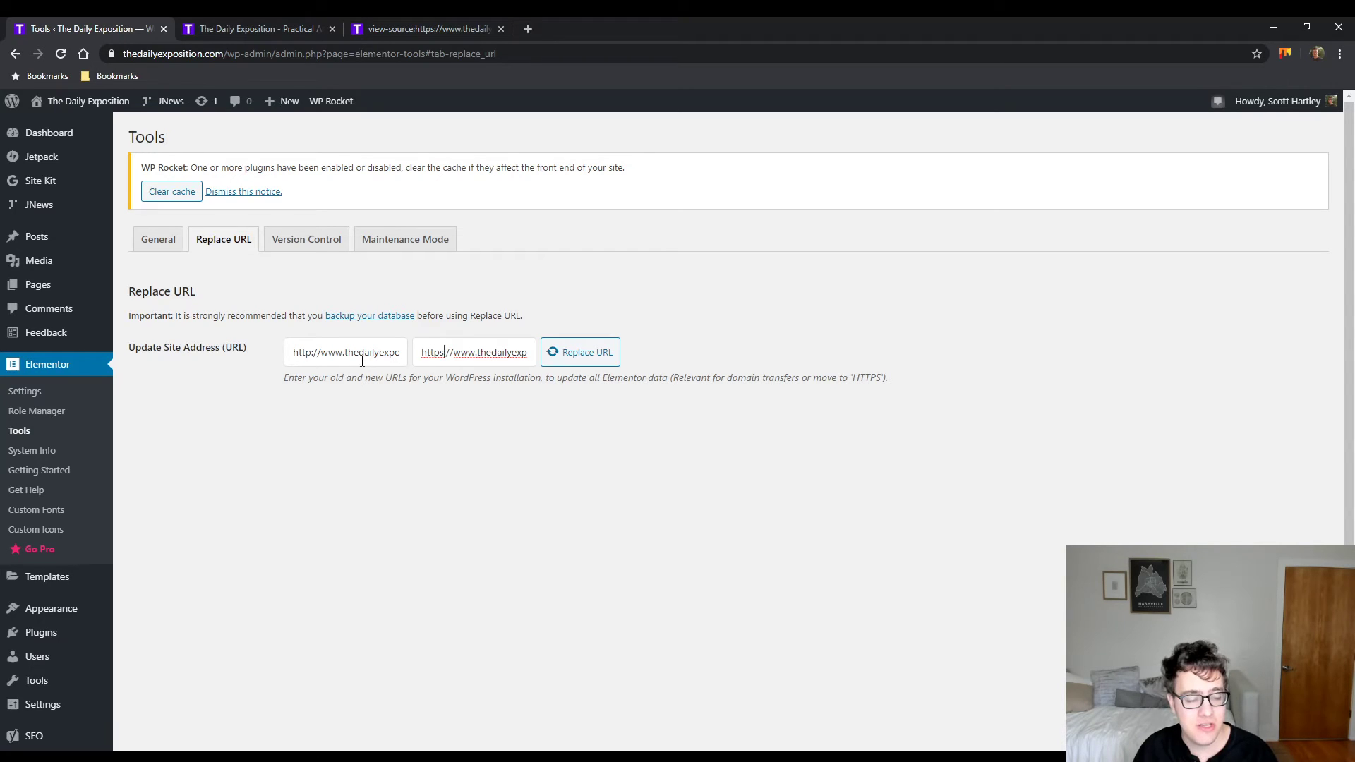
{"action": "left_click", "coordinate": [361, 360]}
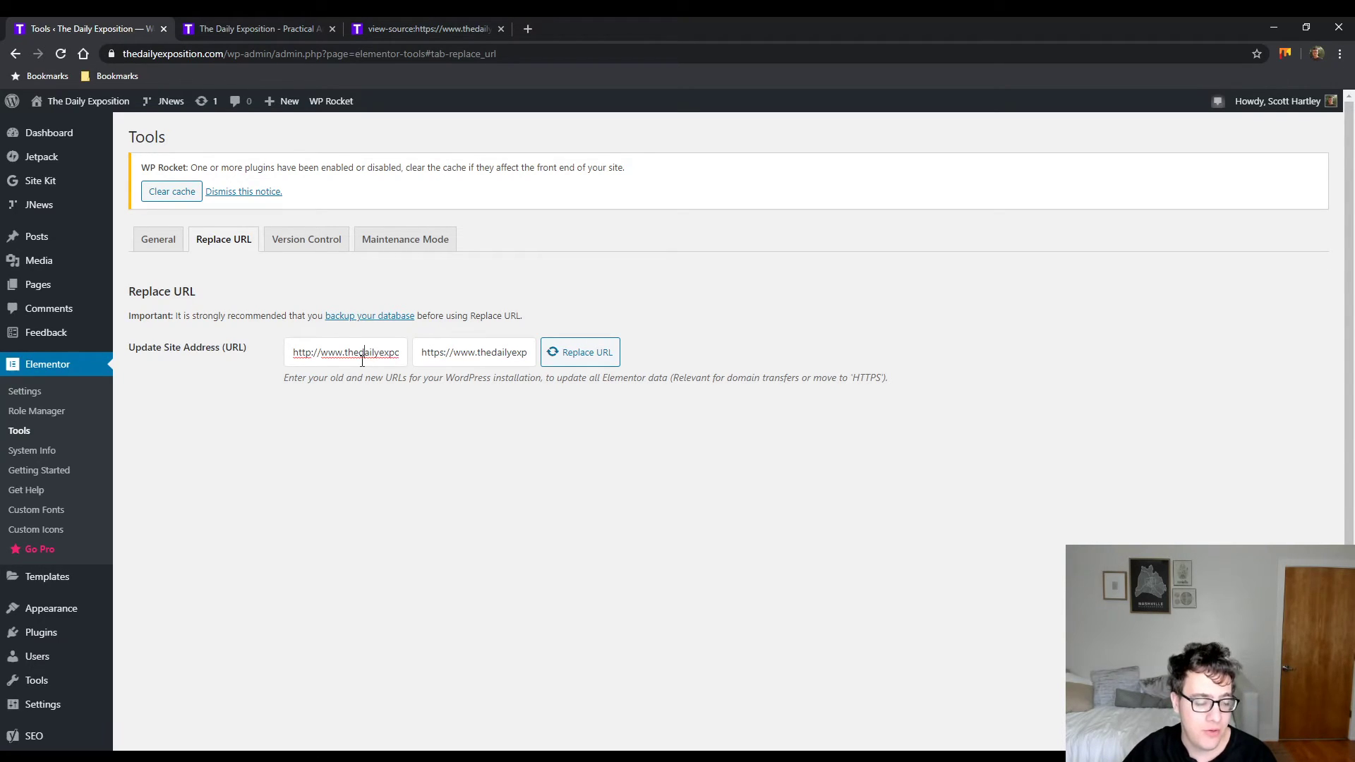
{"action": "key", "text": "Right"}
{"action": "key", "text": "Right"}
{"action": "key", "text": "Right"}
{"action": "key", "text": "Right"}
{"action": "key", "text": "Right"}
{"action": "key", "text": "Right"}
{"action": "key", "text": "Right"}
{"action": "key", "text": "Right"}
{"action": "key", "text": "Right"}
{"action": "key", "text": "Right"}
{"action": "key", "text": "Right"}
{"action": "key", "text": "Right"}
{"action": "key", "text": "Right"}
{"action": "key", "text": "Right"}
{"action": "key", "text": "Right"}
{"action": "key", "text": "Right"}
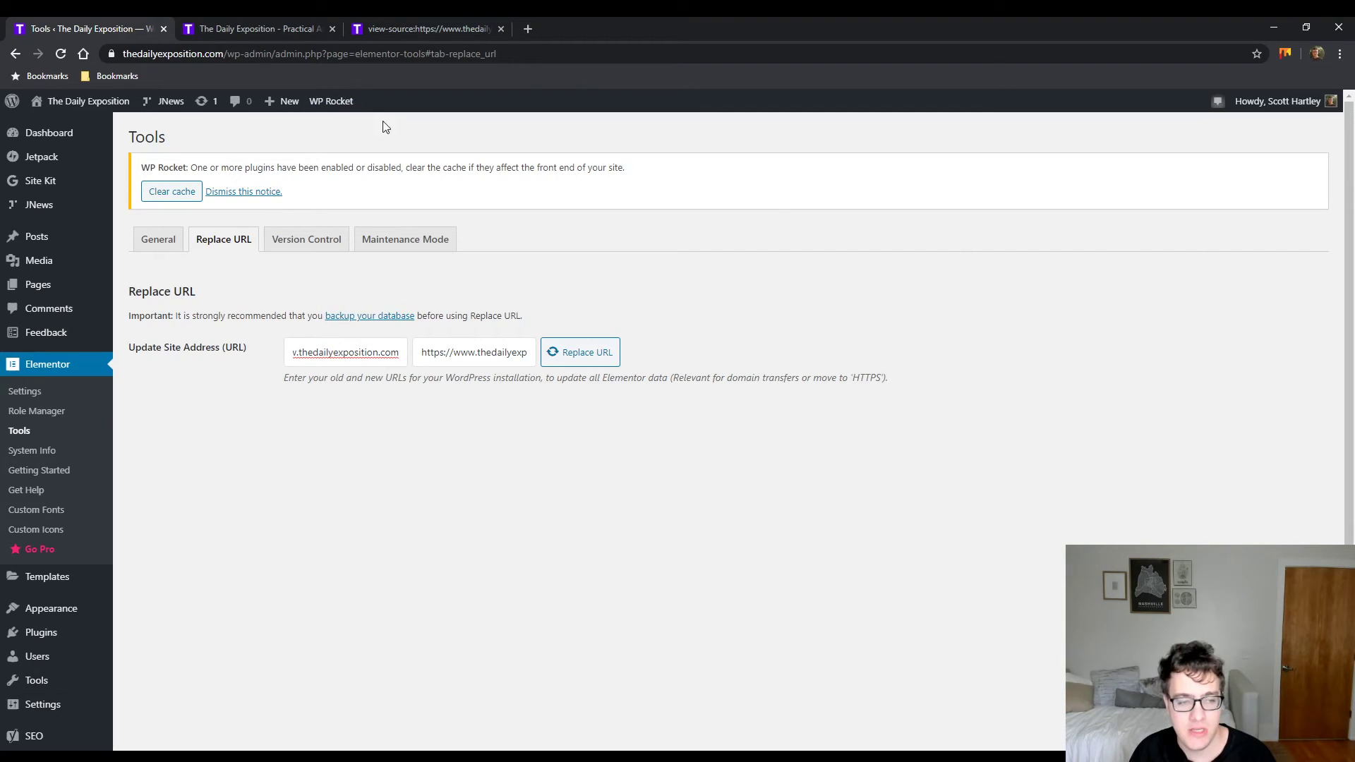
{"action": "left_click", "coordinate": [571, 353]}
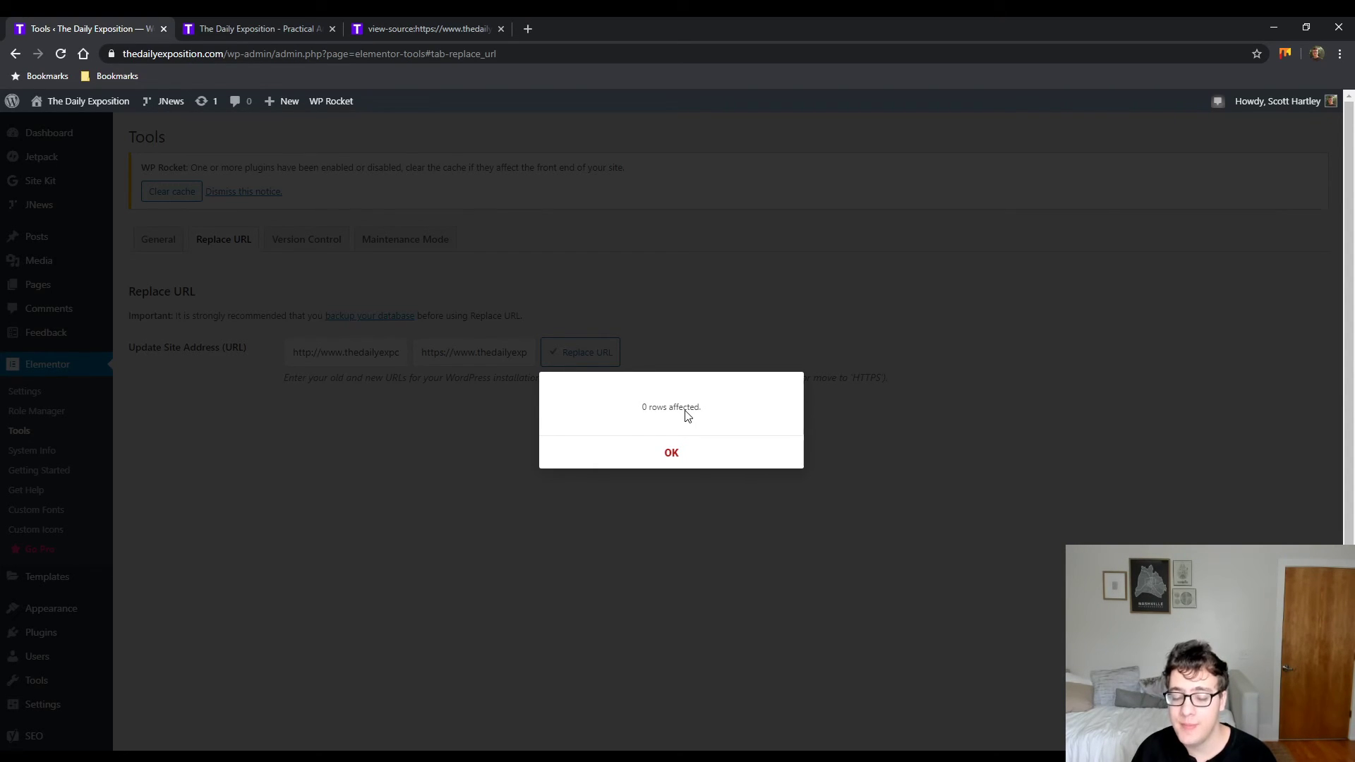
Step: Dismiss the '0 rows affected' result and reload the site's homepage to confirm it loads
{"action": "left_click", "coordinate": [693, 465]}
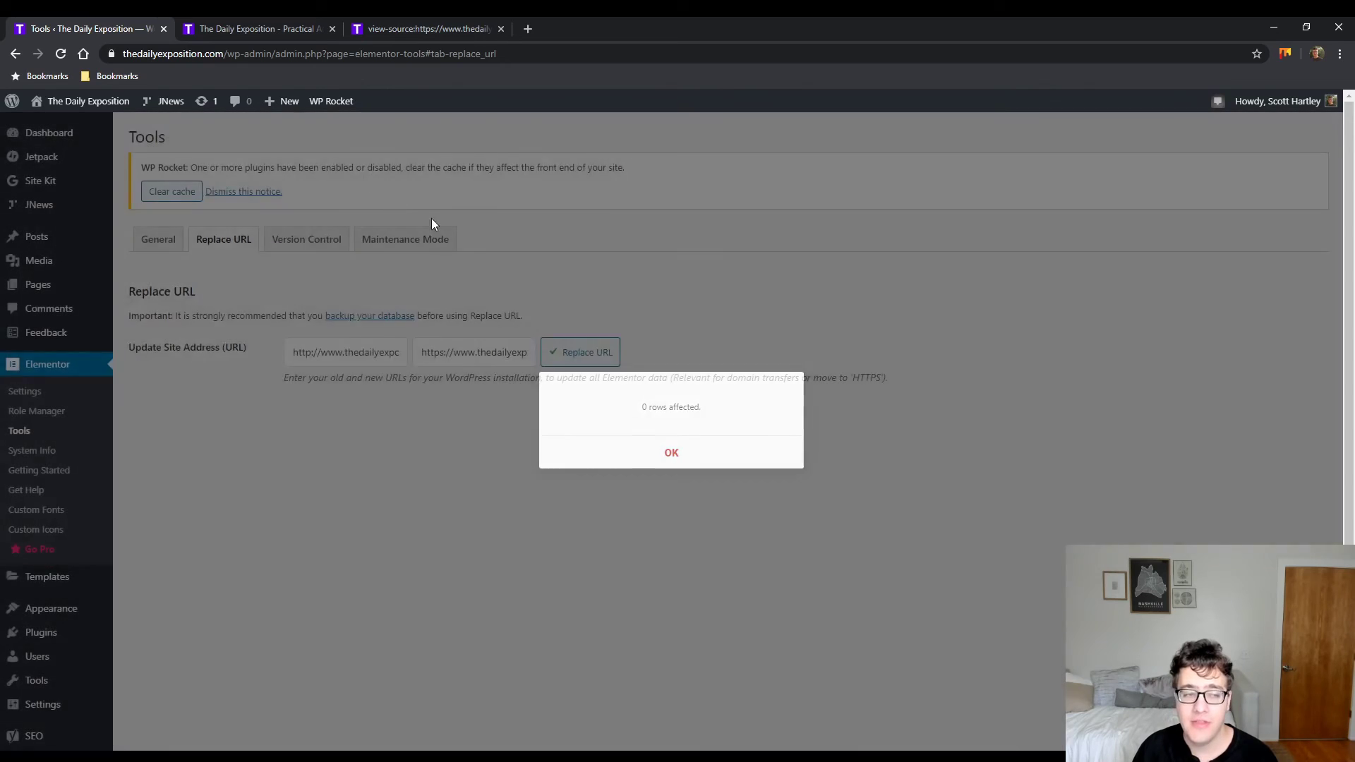
{"action": "left_click", "coordinate": [276, 34]}
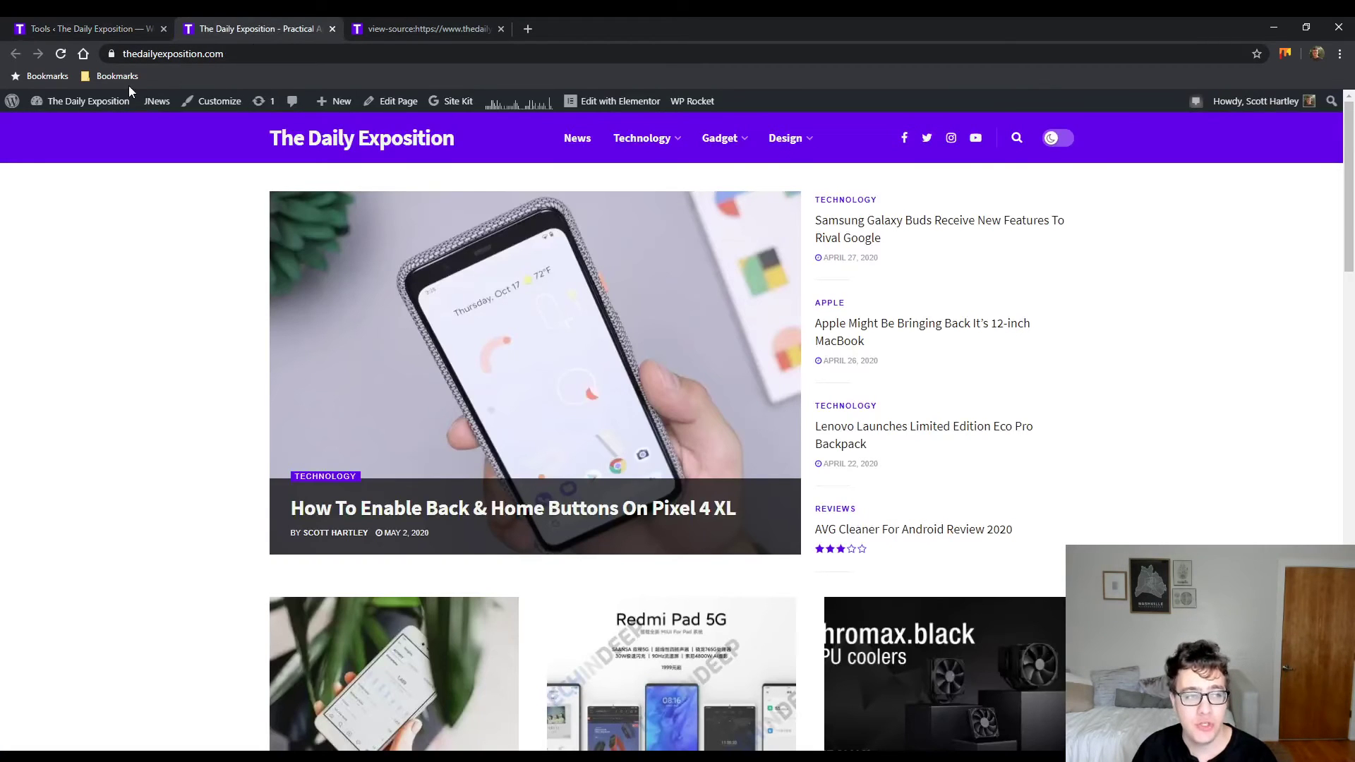
{"action": "left_click", "coordinate": [60, 54]}
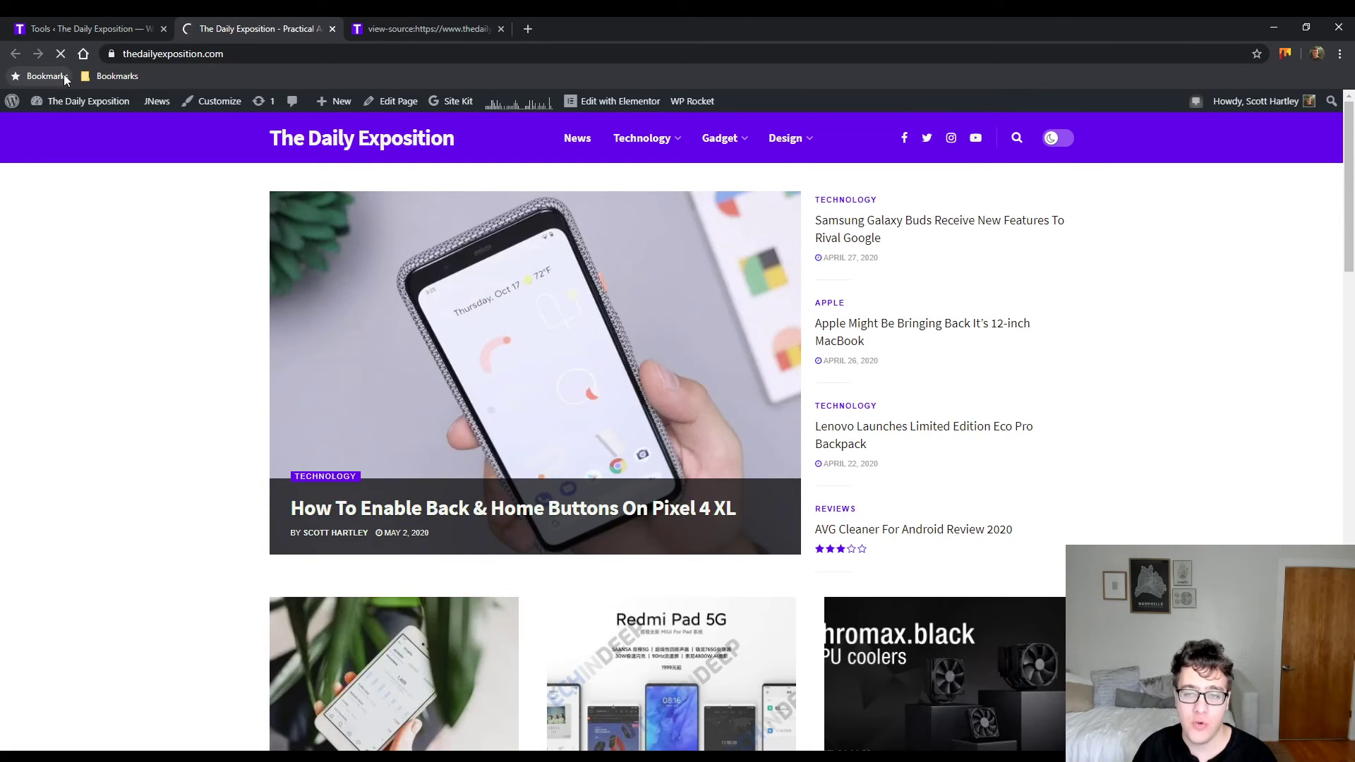